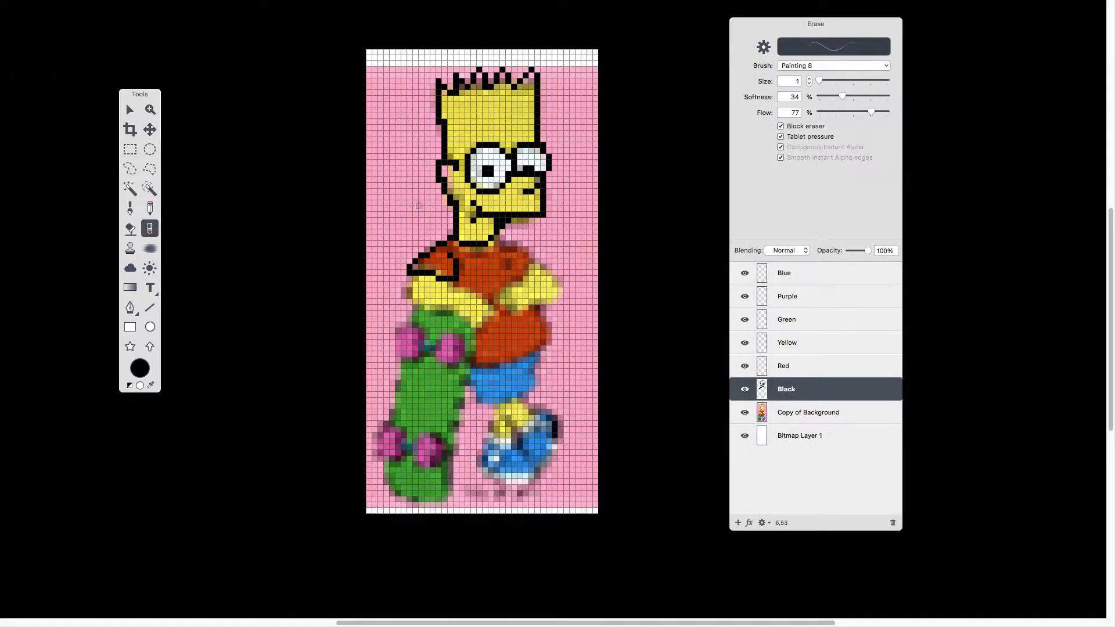
Step: Move the Tools palette closer to the canvas, then view the Bart Simpson reference picture in Chrome and return to Acorn
{"action": "left_click_drag", "start_coordinate": [161, 94], "coordinate": [228, 80]}
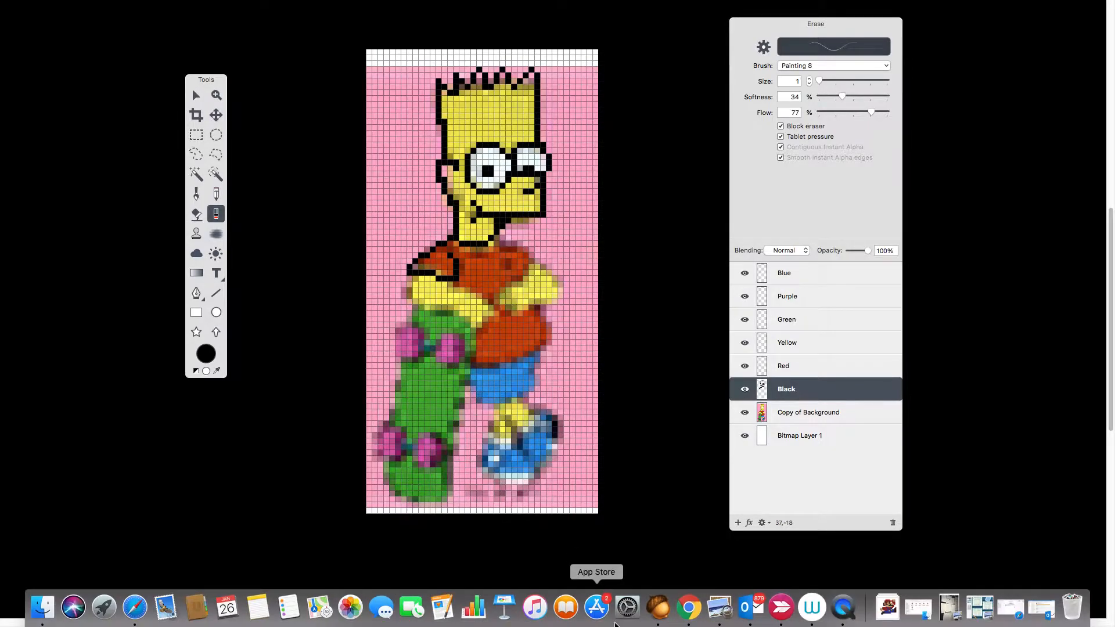
{"action": "left_click", "coordinate": [690, 615]}
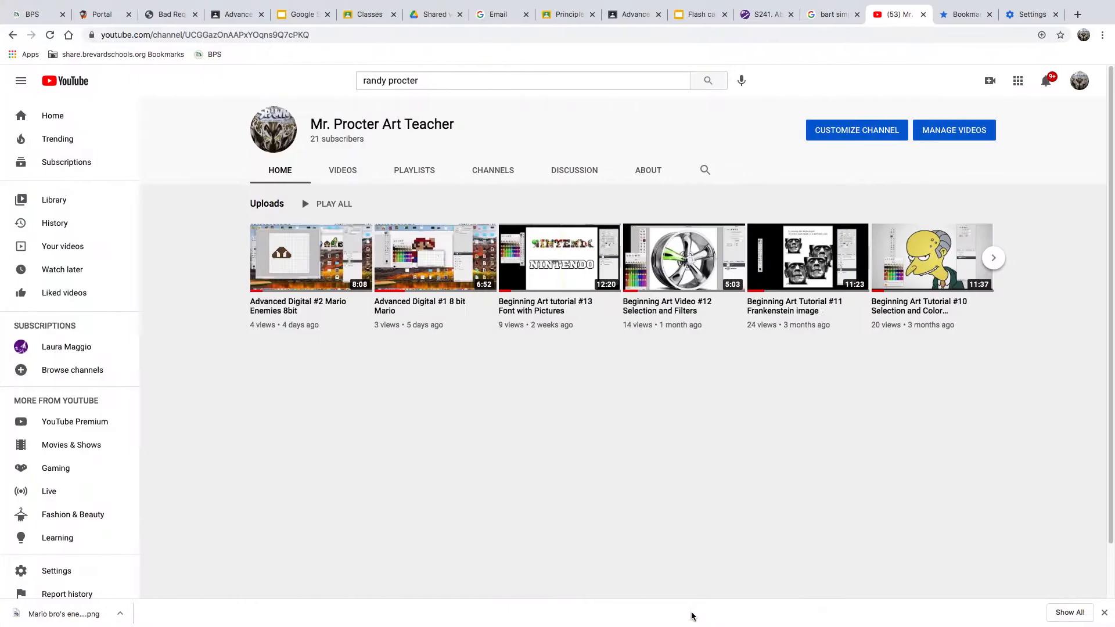
{"action": "left_click", "coordinate": [830, 15]}
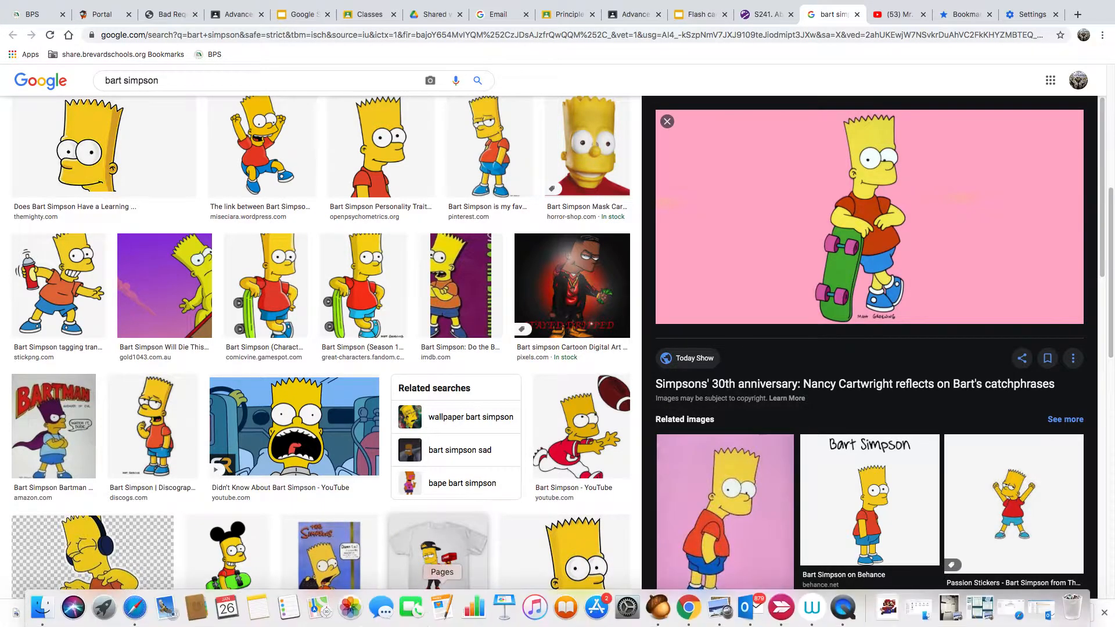
{"action": "left_click", "coordinate": [659, 608]}
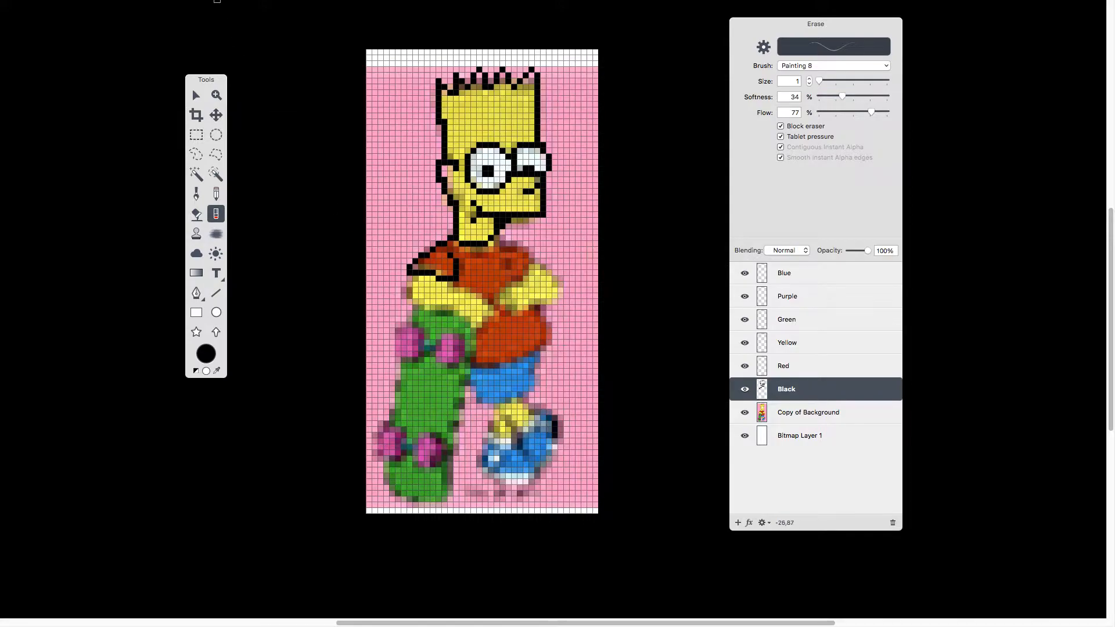
Step: Check the drawing's pixel dimensions and resolution in the Resize Image settings, leaving them as they are
{"action": "mouse_move", "coordinate": [214, 1]}
{"action": "left_click", "coordinate": [152, 6]}
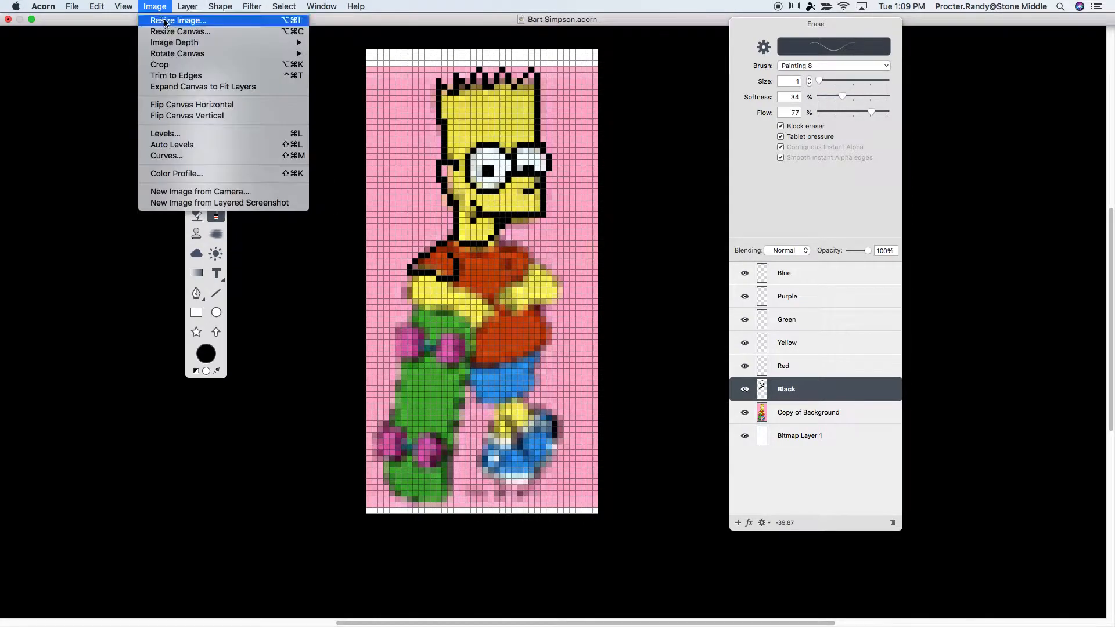
{"action": "left_click", "coordinate": [167, 22]}
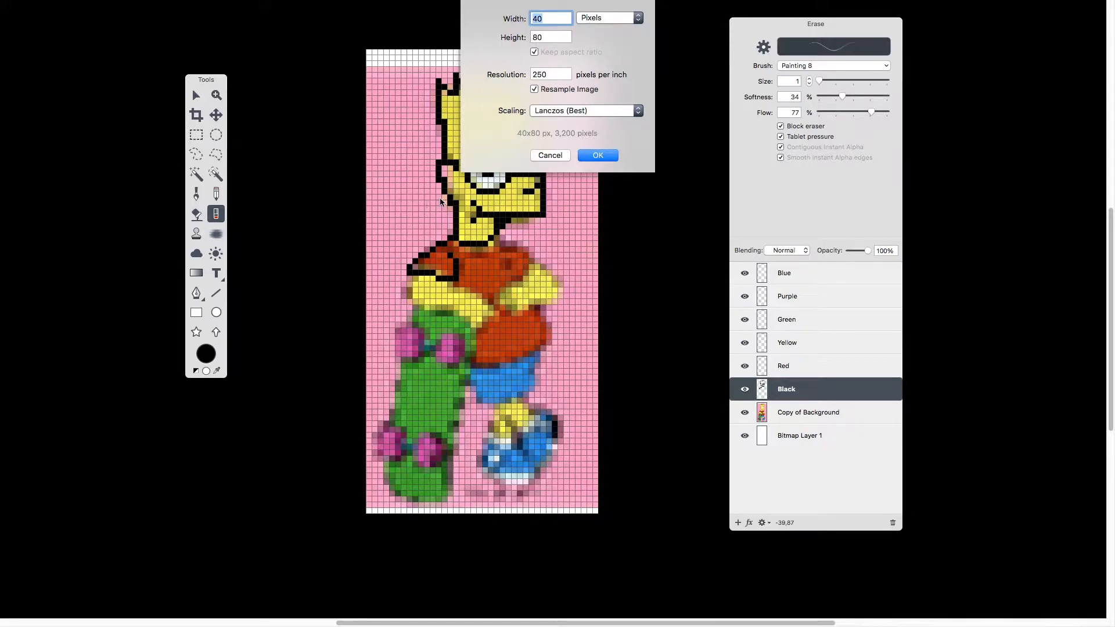
{"action": "left_click", "coordinate": [599, 155]}
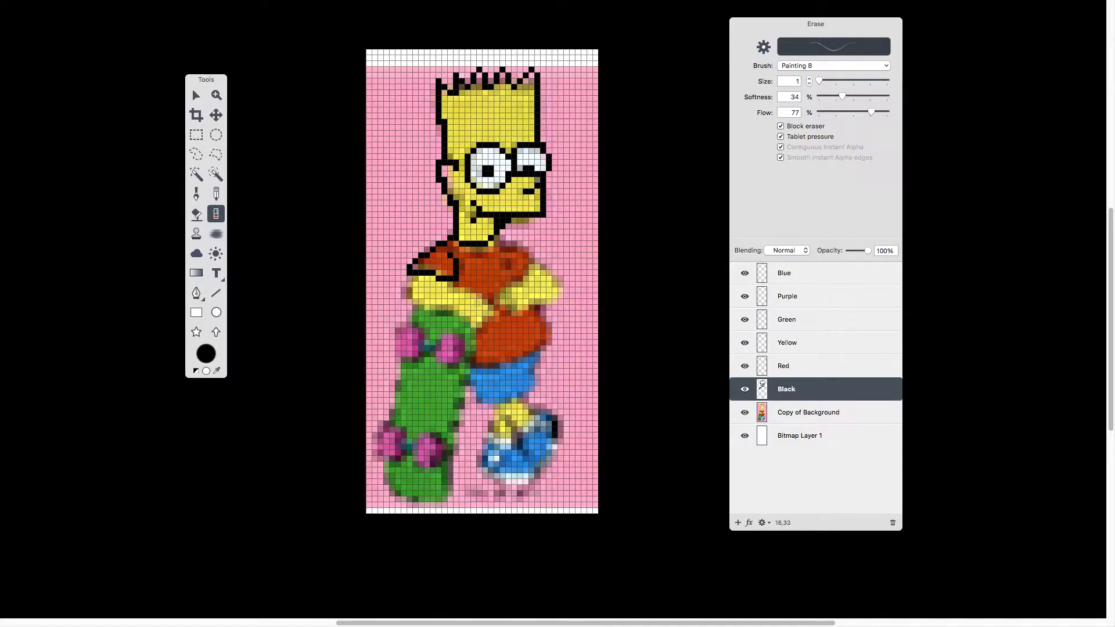
Step: Hide the Black, Red, Yellow, Green, Purple and Blue layers so only the reference picture and base layer show
{"action": "left_click", "coordinate": [744, 389]}
{"action": "left_click", "coordinate": [744, 343]}
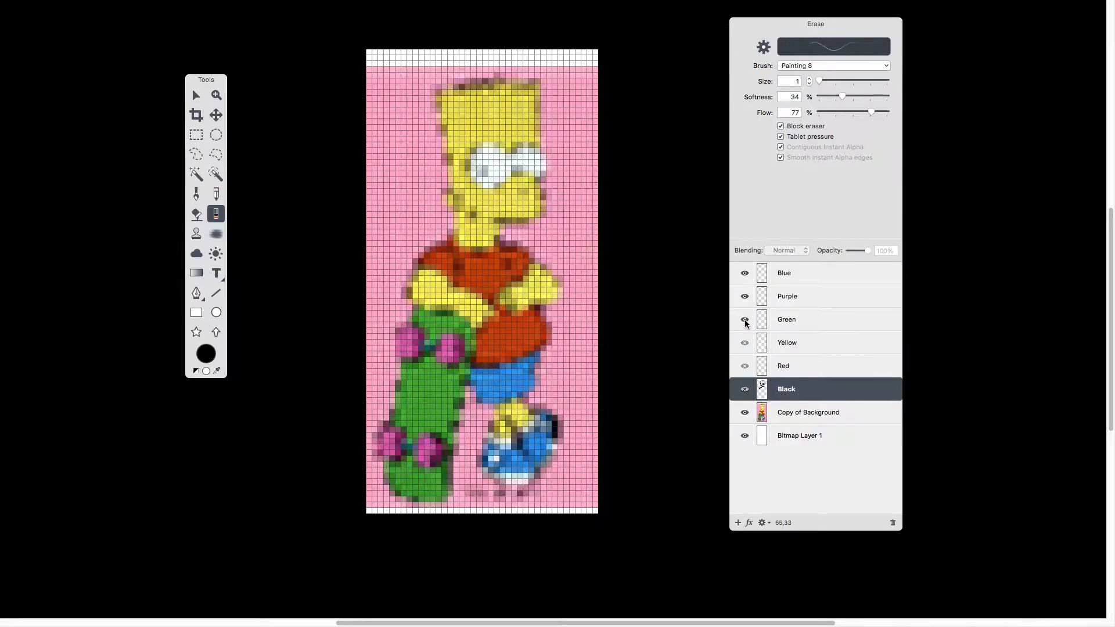
{"action": "left_click", "coordinate": [745, 296]}
{"action": "left_click", "coordinate": [744, 273]}
Step: Select the Copy of Background layer and toggle its and the Black layer's visibility to compare the outline with the picture
{"action": "left_click", "coordinate": [789, 412]}
{"action": "left_click", "coordinate": [744, 413]}
{"action": "left_click", "coordinate": [745, 413]}
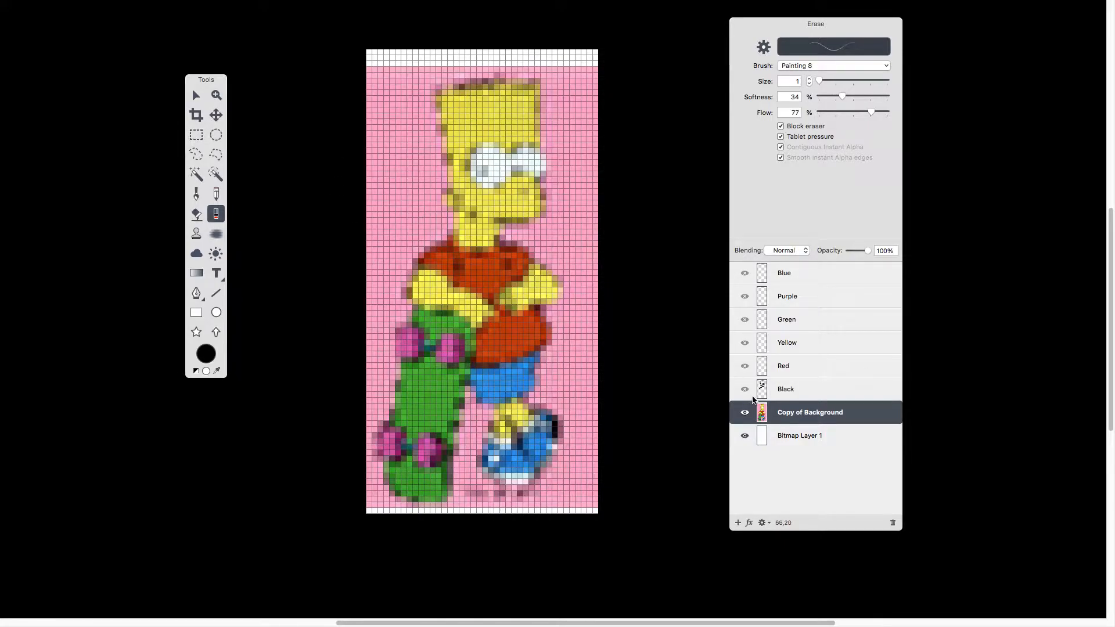
{"action": "left_click", "coordinate": [746, 391]}
{"action": "left_click", "coordinate": [744, 413]}
{"action": "left_click", "coordinate": [744, 413]}
{"action": "left_click", "coordinate": [745, 390]}
Step: Create a new white image 40 pixels wide and 80 pixels high at 250 pixels/inch
{"action": "mouse_move", "coordinate": [222, 4]}
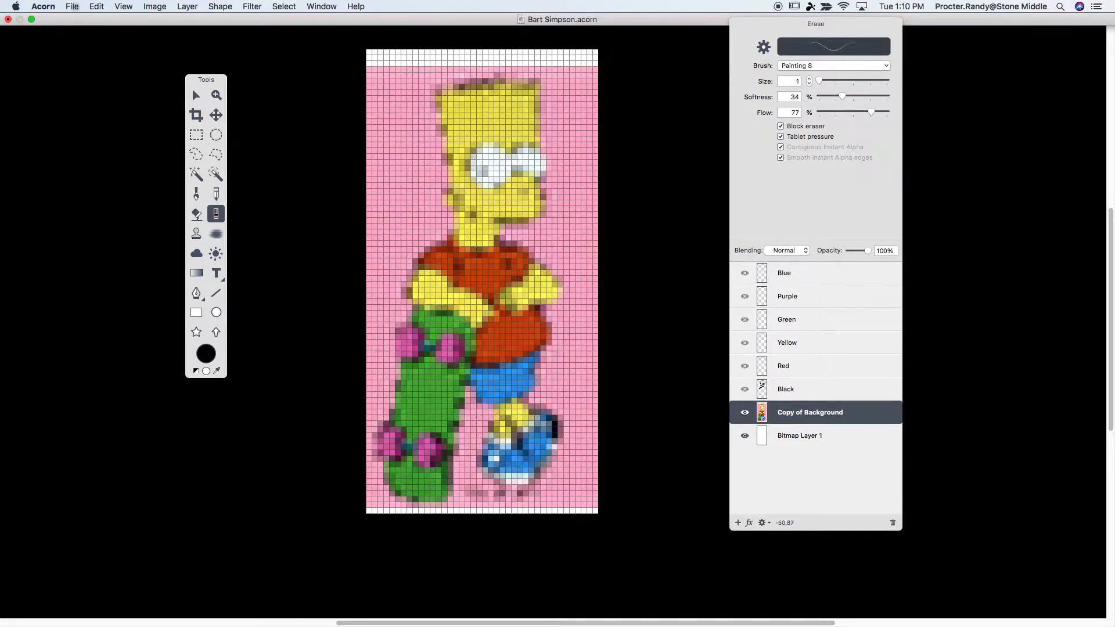
{"action": "left_click", "coordinate": [75, 6]}
{"action": "mouse_move", "coordinate": [52, 4]}
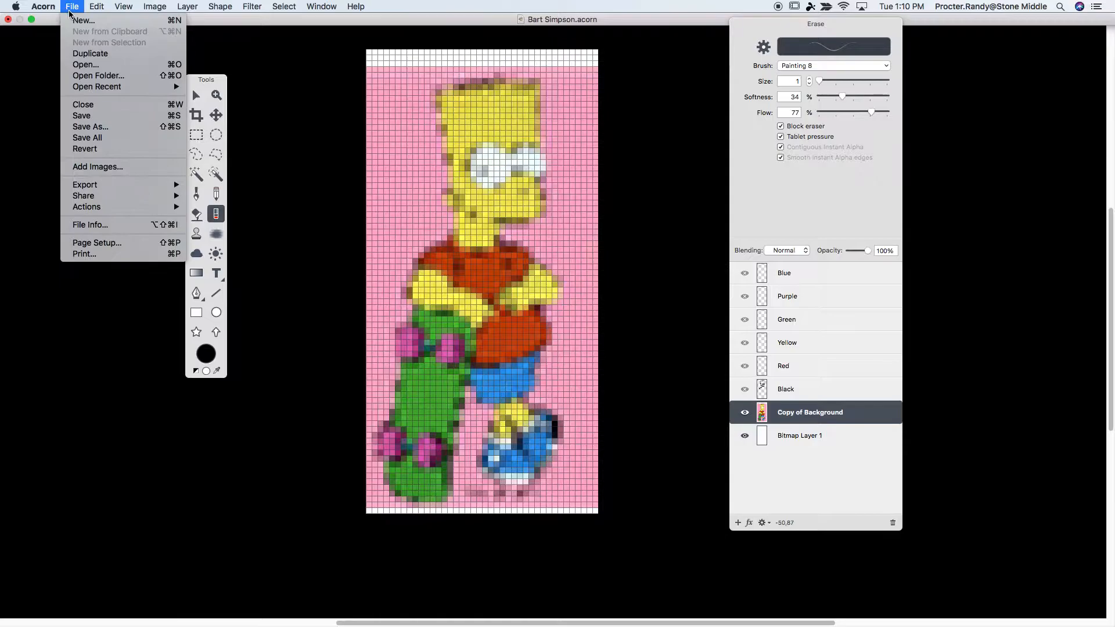
{"action": "left_click", "coordinate": [76, 20]}
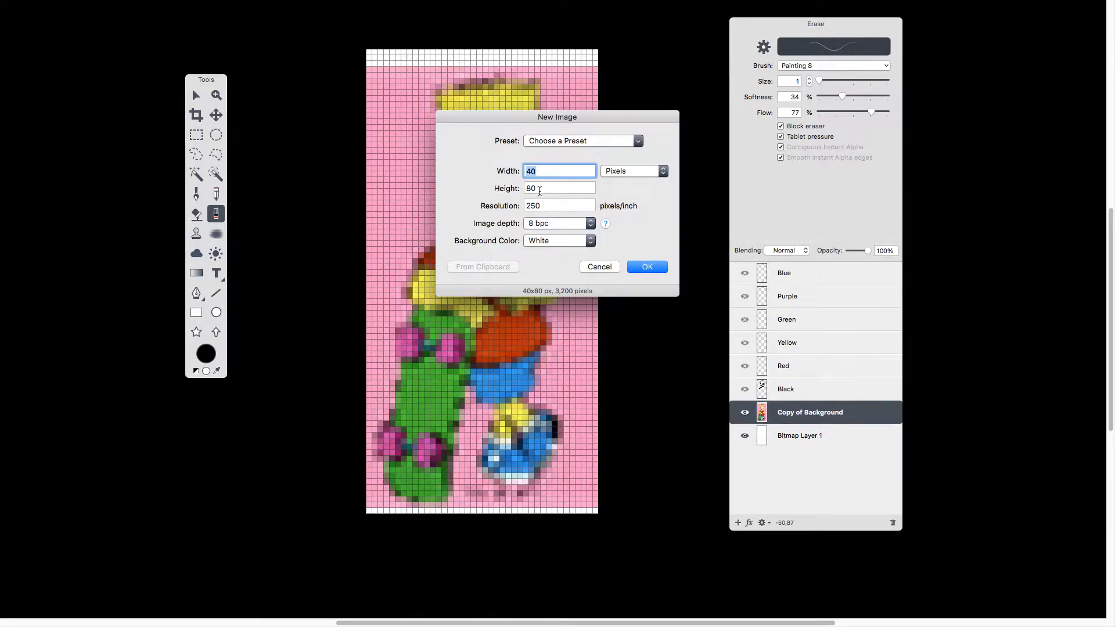
{"action": "left_click", "coordinate": [650, 267]}
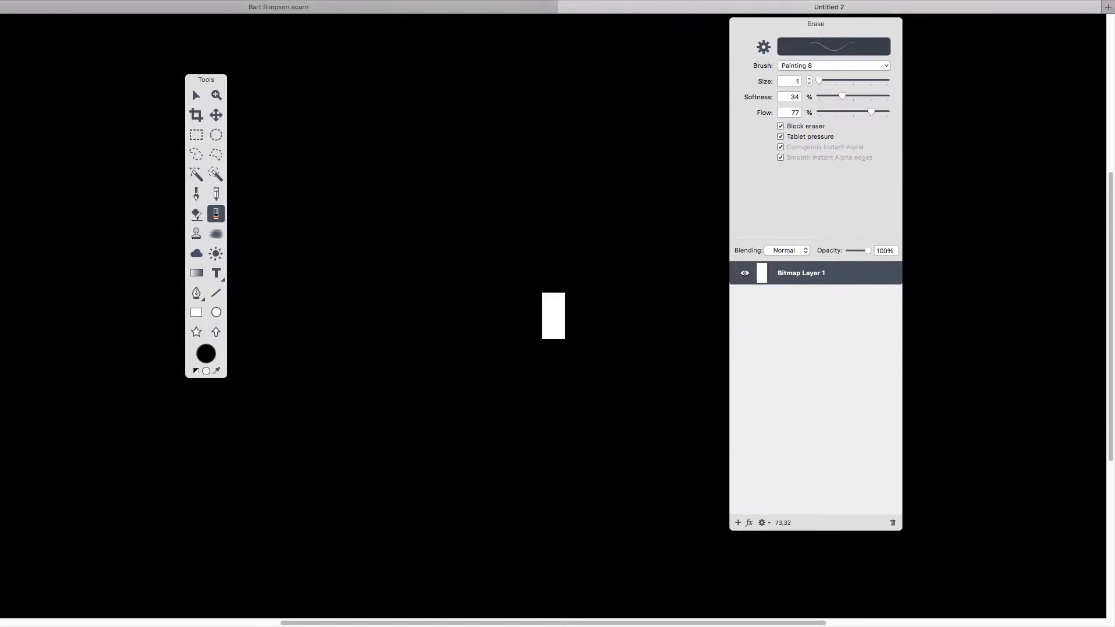
Step: Show the grid over the new blank canvas
{"action": "key", "text": "super+plus"}
{"action": "key", "text": "super+plus"}
{"action": "key", "text": "super+plus"}
{"action": "key", "text": "super+plus"}
{"action": "key", "text": "super+plus"}
{"action": "key", "text": "super+plus"}
{"action": "key", "text": "super+plus"}
{"action": "key", "text": "super+plus"}
{"action": "key", "text": "super+plus"}
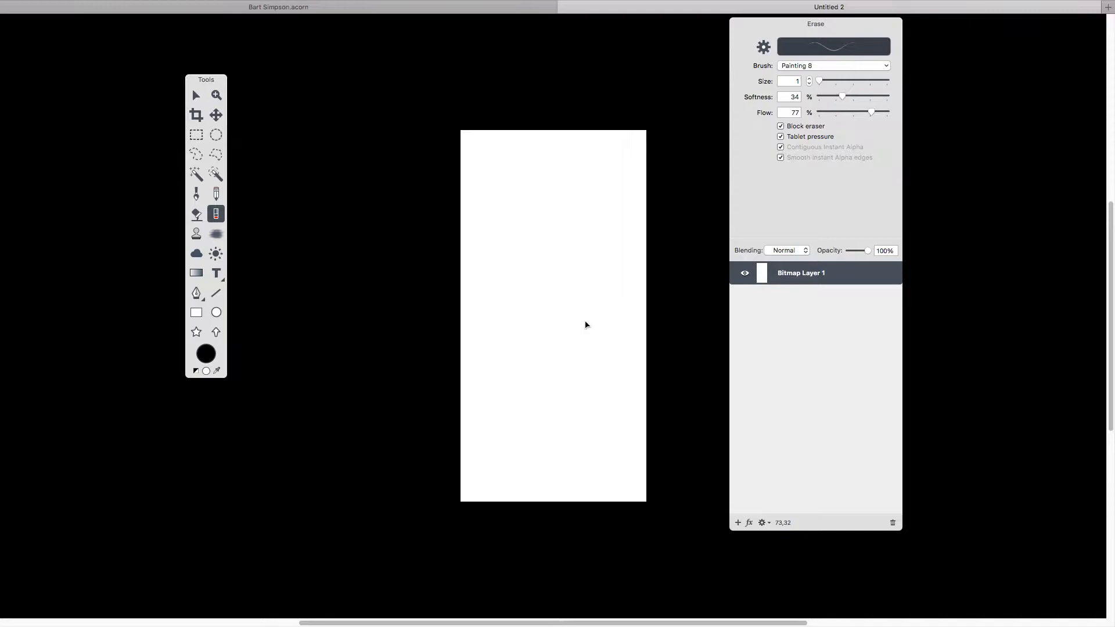
{"action": "left_click_drag", "start_coordinate": [585, 321], "coordinate": [496, 302]}
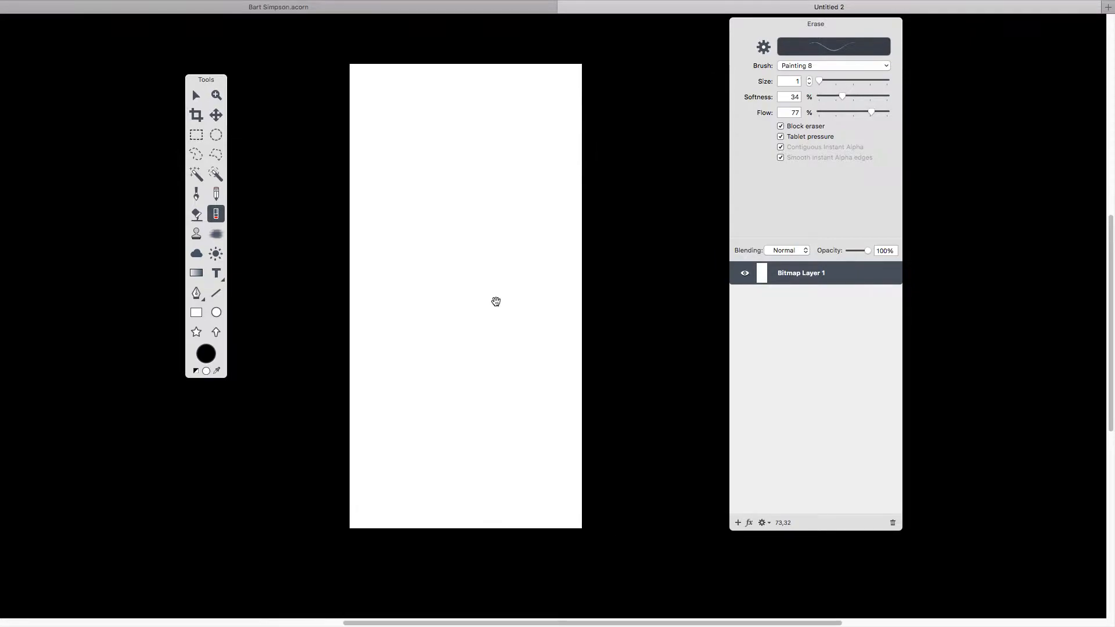
{"action": "mouse_move", "coordinate": [204, 3]}
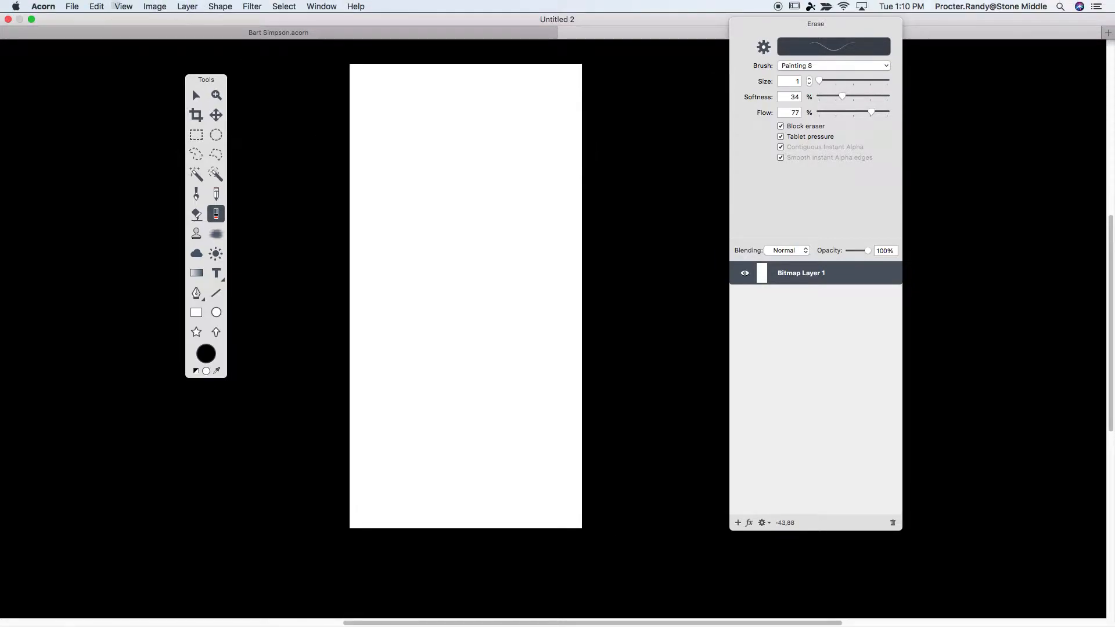
{"action": "left_click", "coordinate": [124, 6]}
{"action": "mouse_move", "coordinate": [169, 109]}
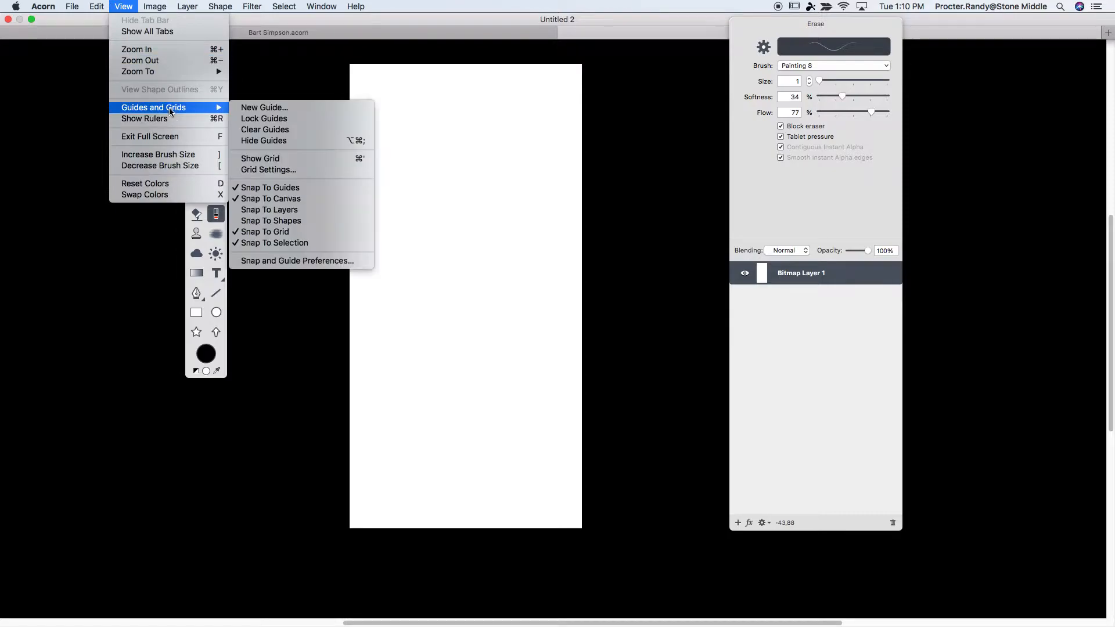
{"action": "left_click", "coordinate": [279, 158]}
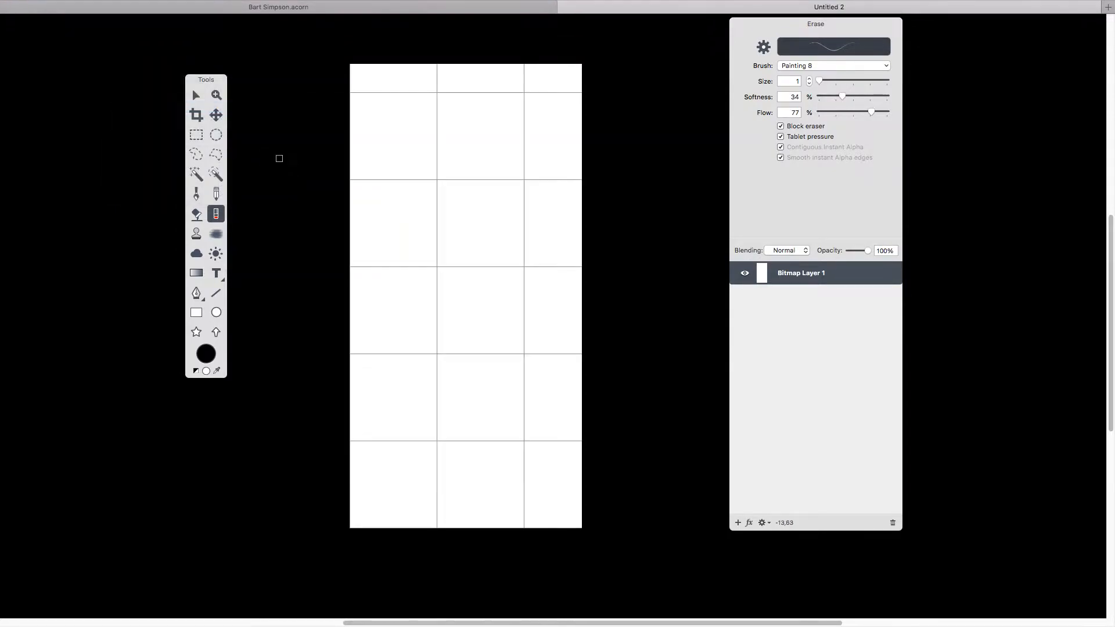
Step: Set the grid spacing to 1 for the new canvas
{"action": "mouse_move", "coordinate": [213, 3]}
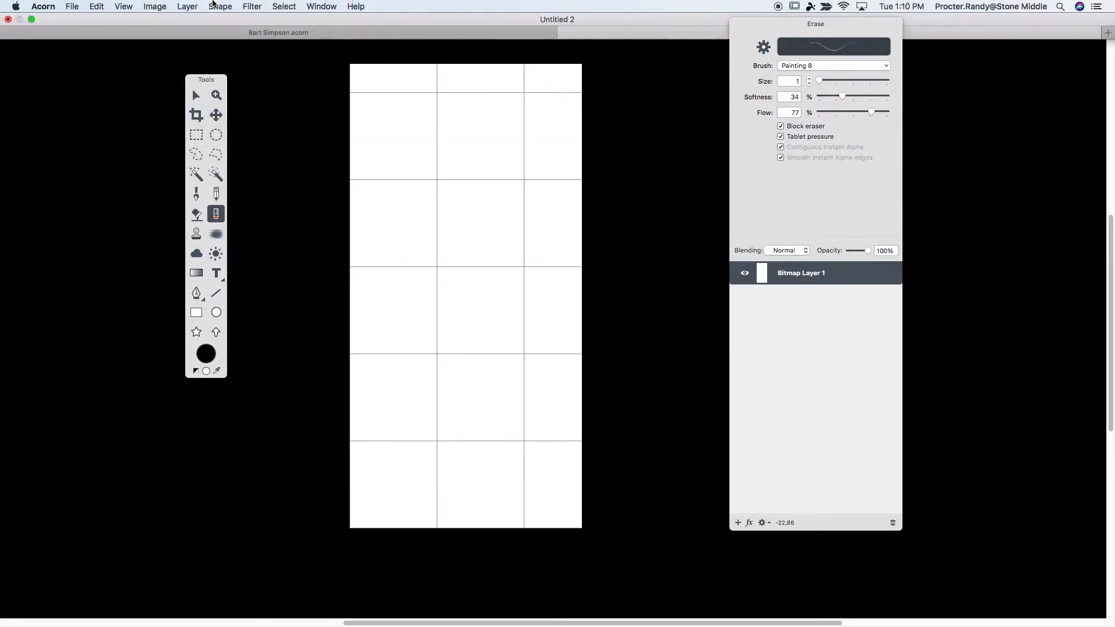
{"action": "left_click", "coordinate": [126, 7]}
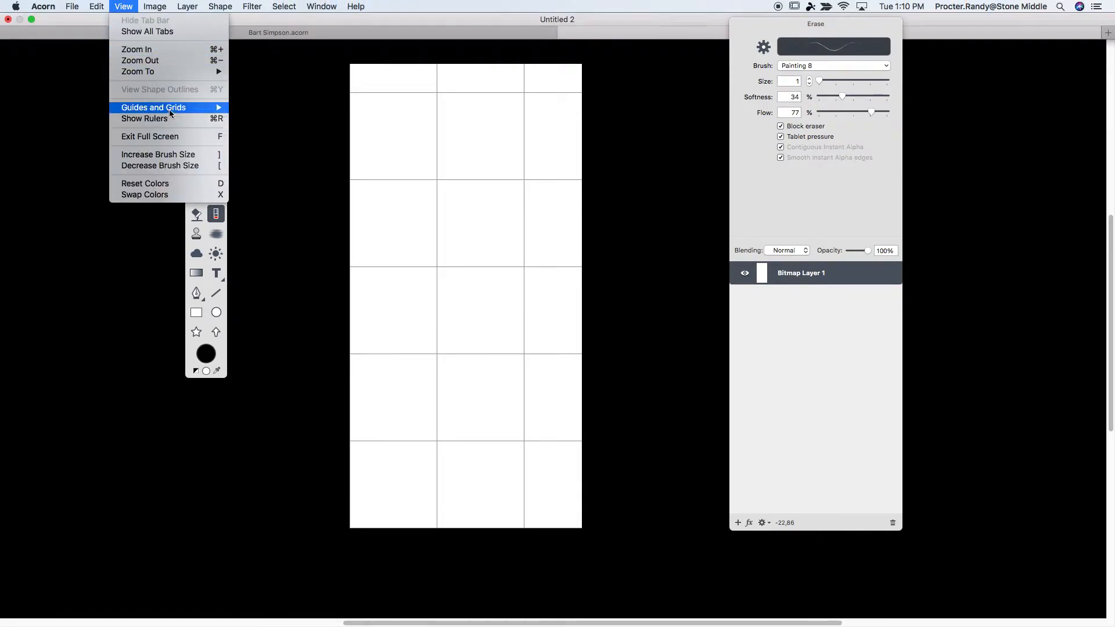
{"action": "mouse_move", "coordinate": [169, 109]}
{"action": "left_click", "coordinate": [258, 169]}
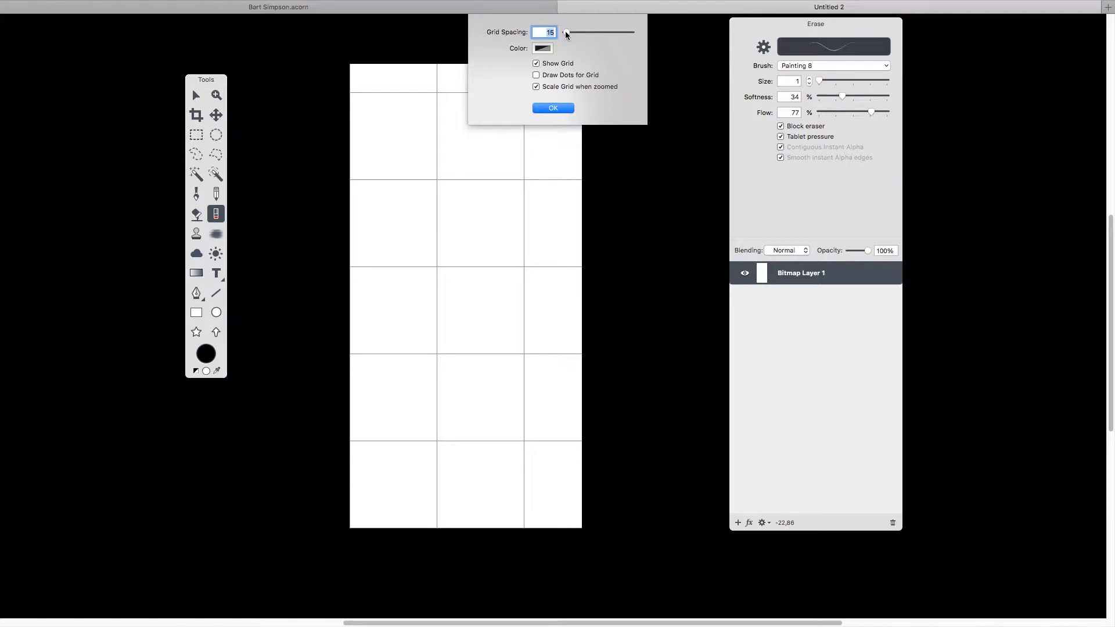
{"action": "left_click_drag", "start_coordinate": [566, 32], "coordinate": [561, 32]}
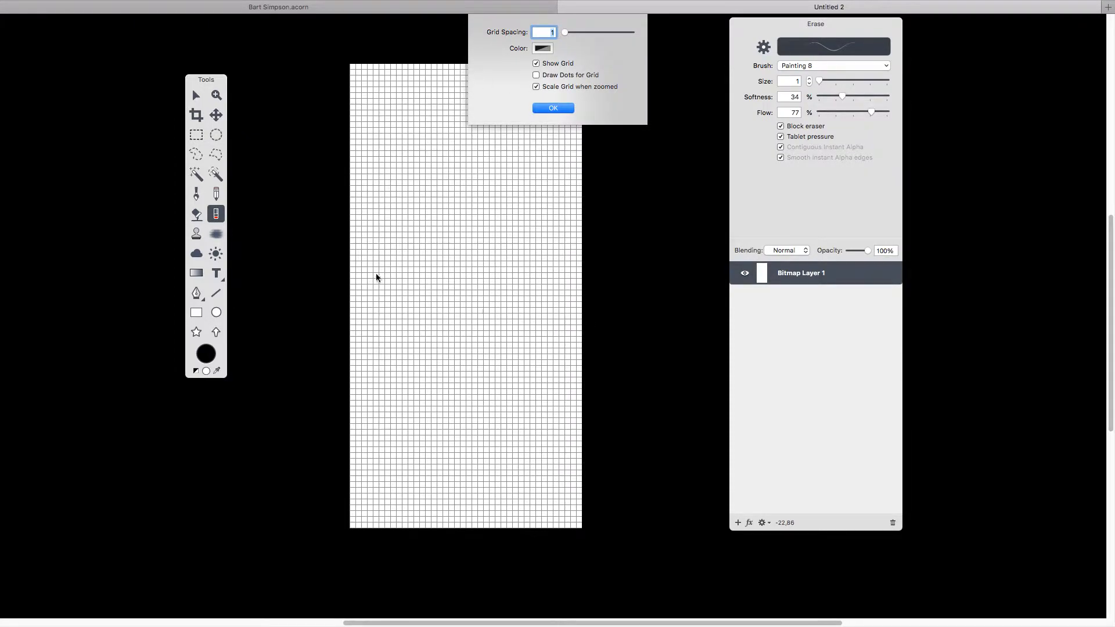
{"action": "left_click", "coordinate": [552, 109]}
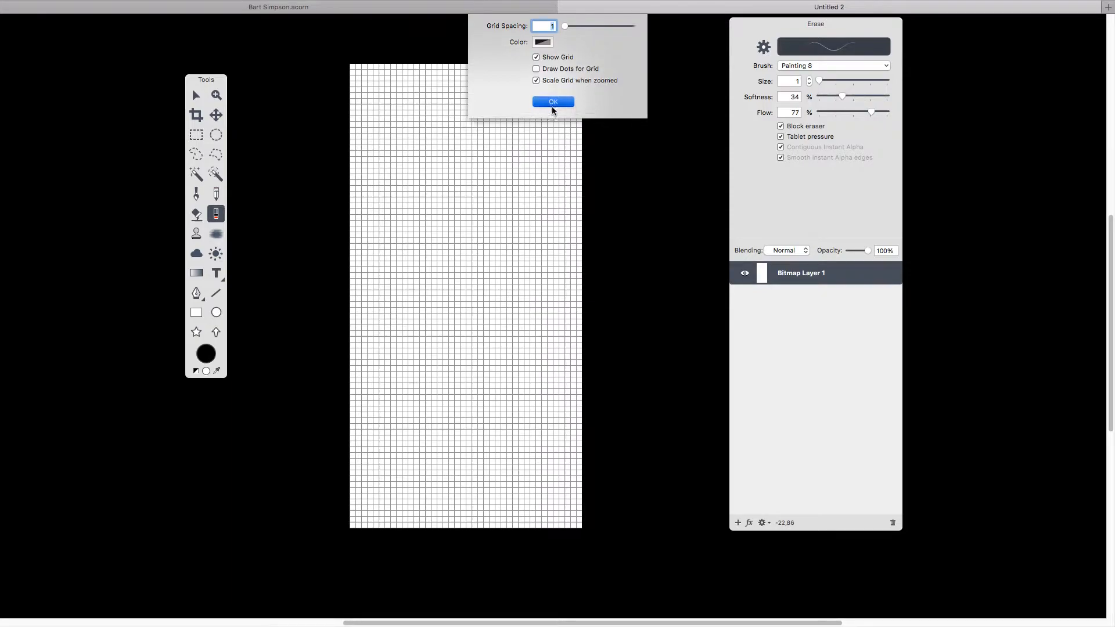
Step: Save the new image as Bart Simpson 2 in Acorn format in the 8 Bit project folder
{"action": "mouse_move", "coordinate": [117, 5]}
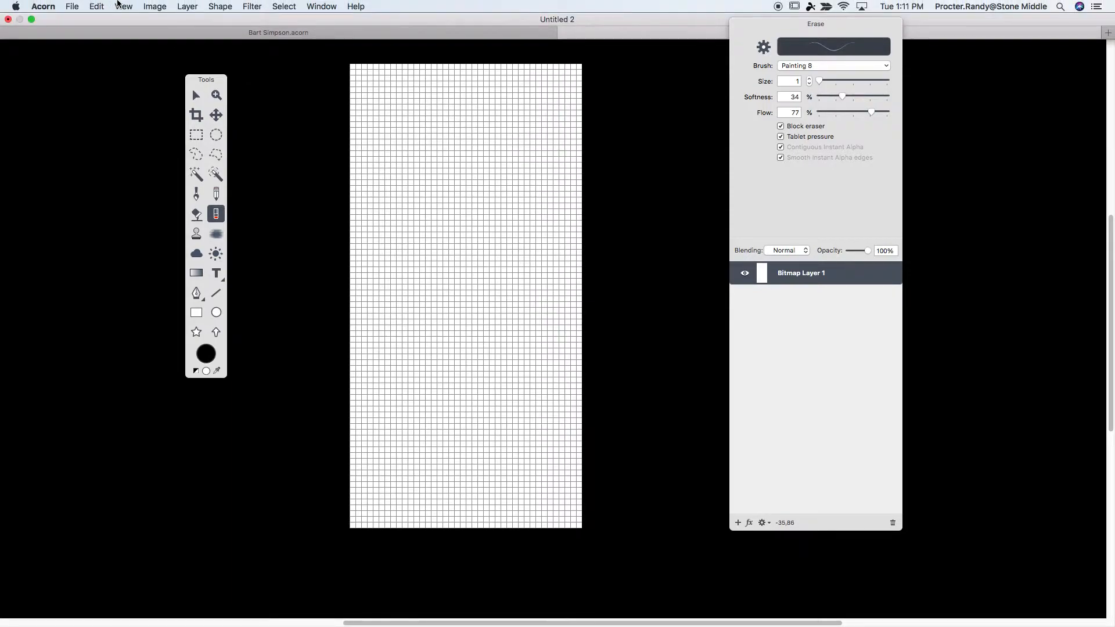
{"action": "left_click", "coordinate": [78, 7]}
{"action": "left_click", "coordinate": [393, 195]}
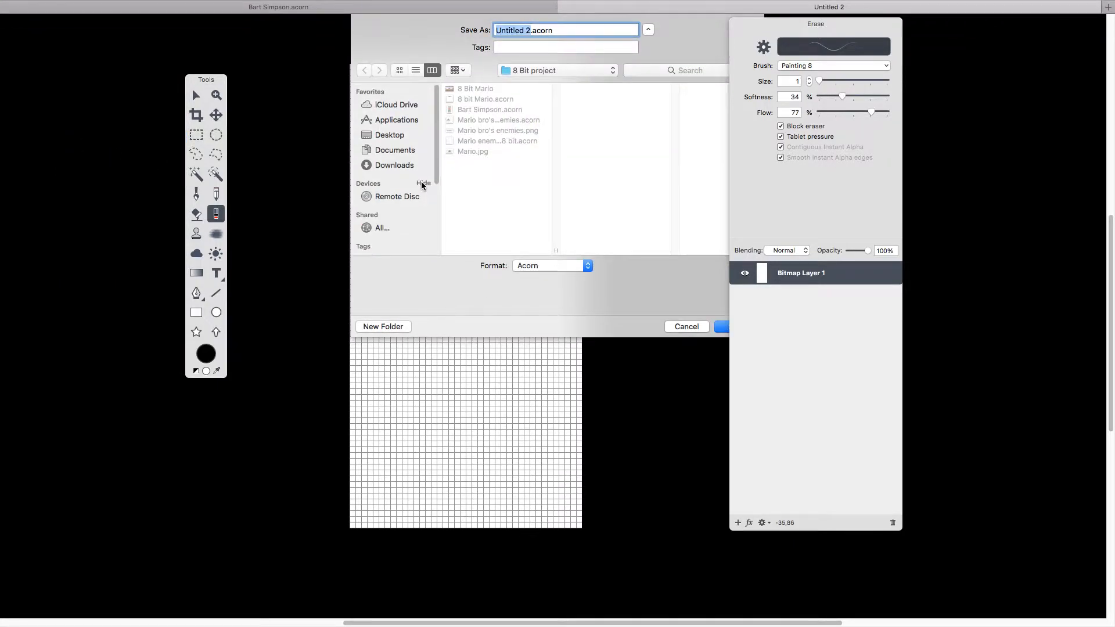
{"action": "type", "text": "Bart Simpson 2"}
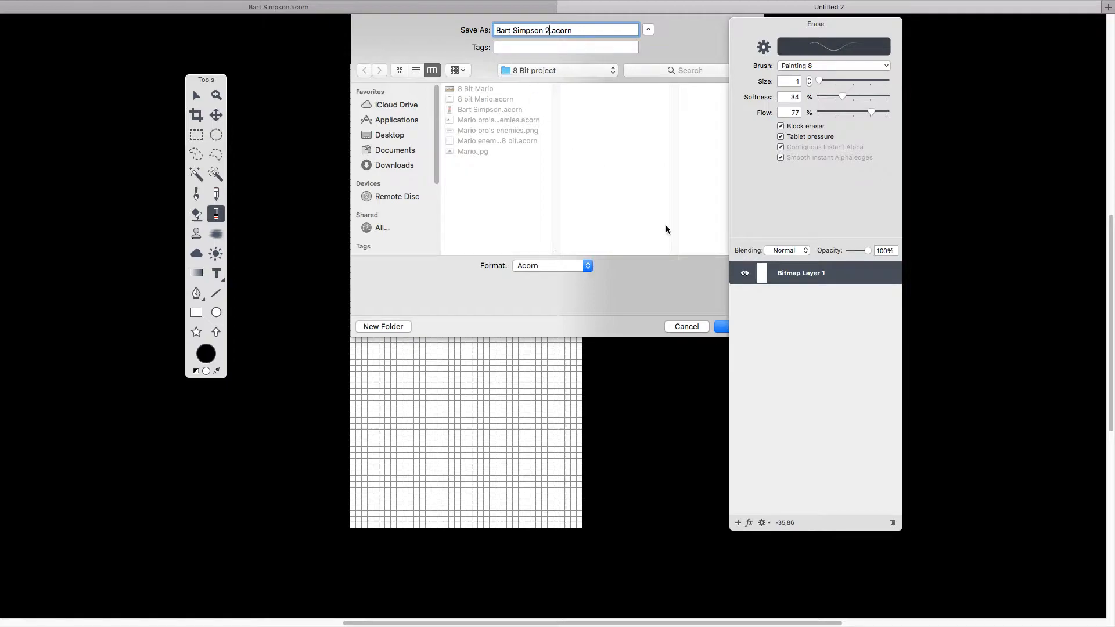
{"action": "left_click", "coordinate": [724, 327]}
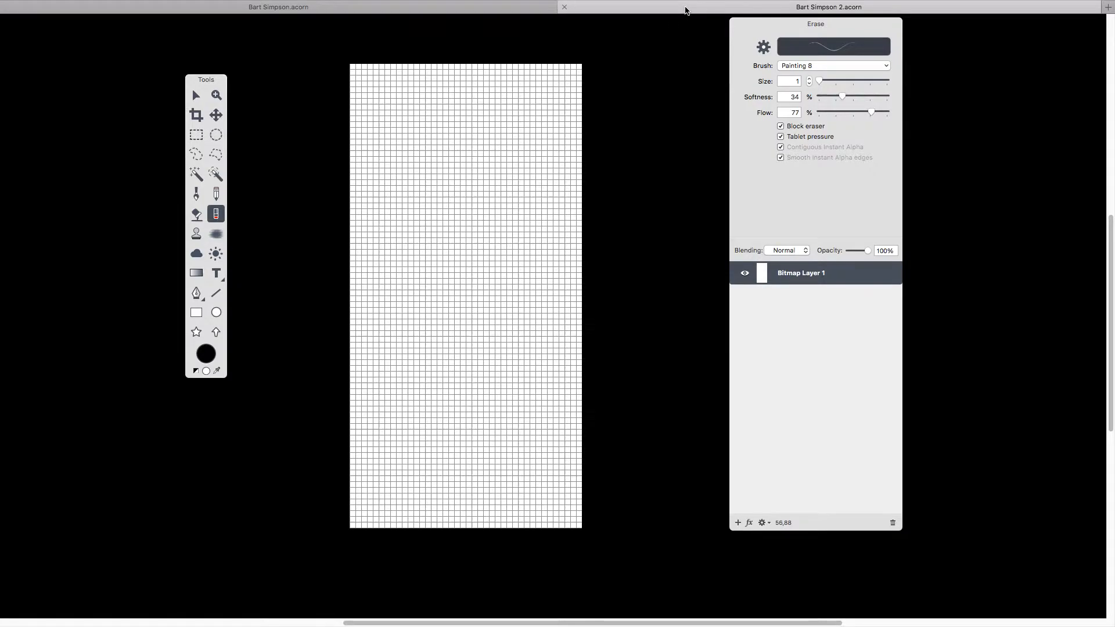
Step: View the Bart Simpson.acorn drawing for comparison and return to the blank Bart Simpson 2.acorn canvas
{"action": "left_click", "coordinate": [475, 8]}
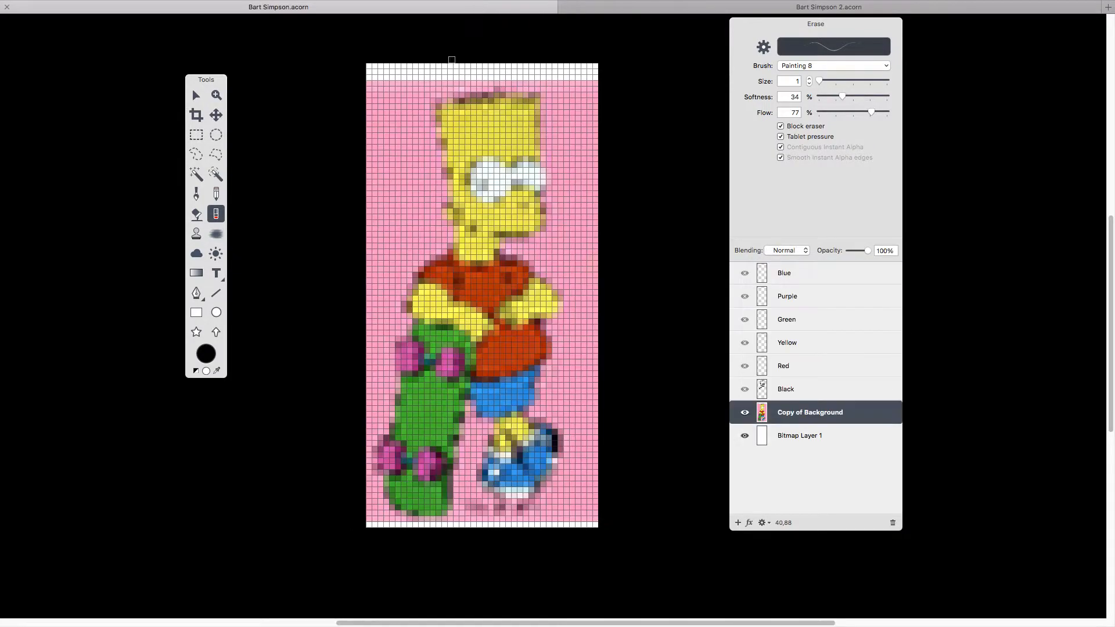
{"action": "mouse_move", "coordinate": [652, 4]}
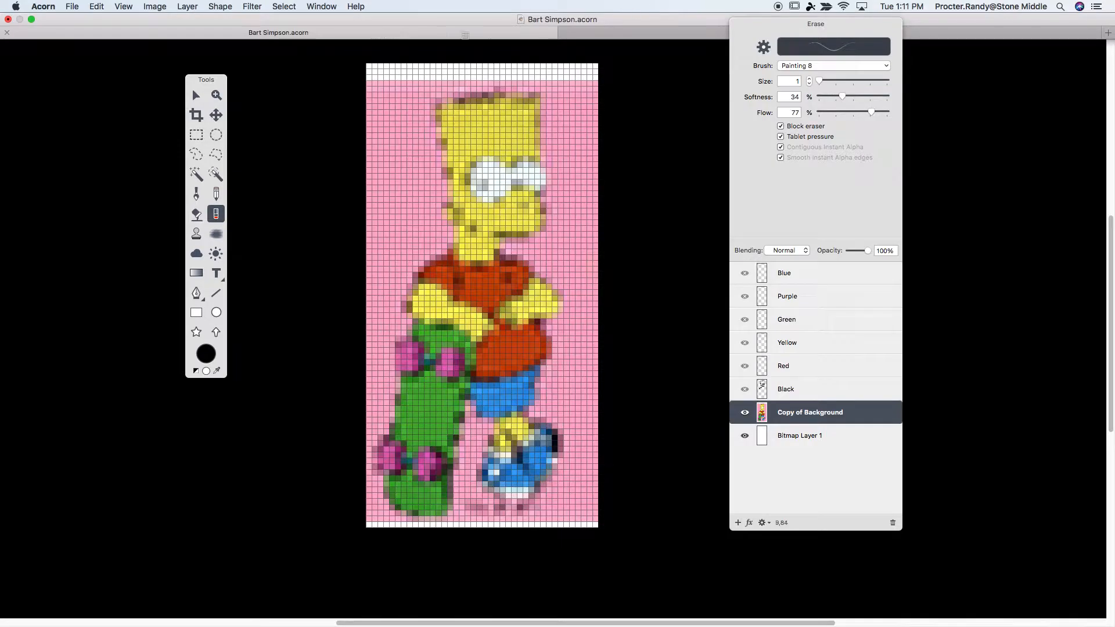
{"action": "left_click", "coordinate": [634, 36]}
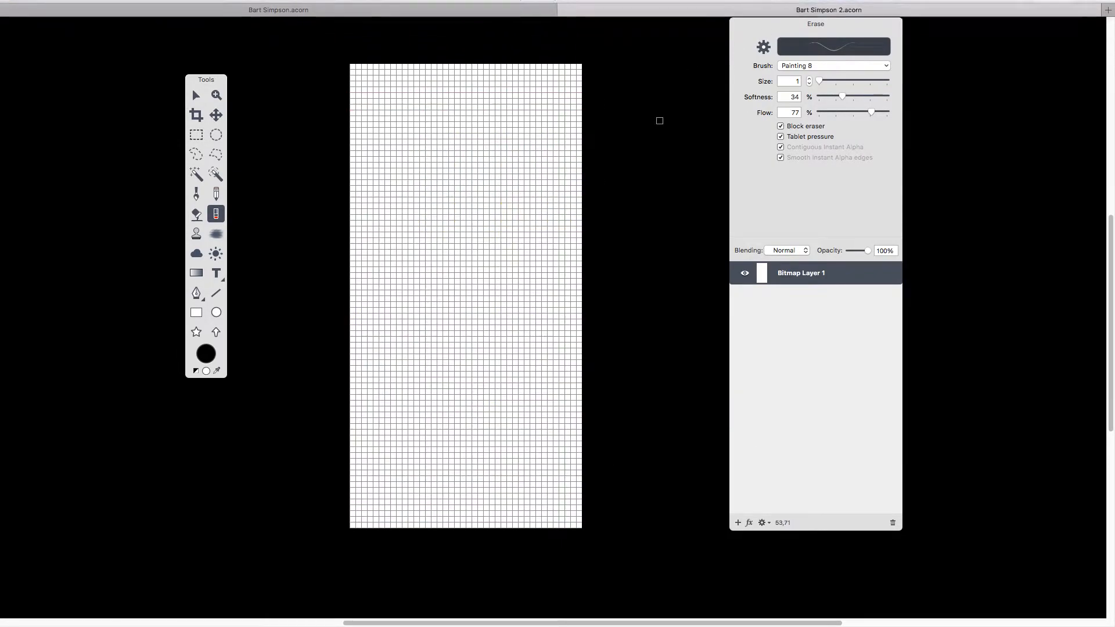
Step: Bring the Bart with skateboard picture from Chrome into Acorn and paste it as a layer onto the Bart Simpson 2 canvas
{"action": "left_click", "coordinate": [690, 608]}
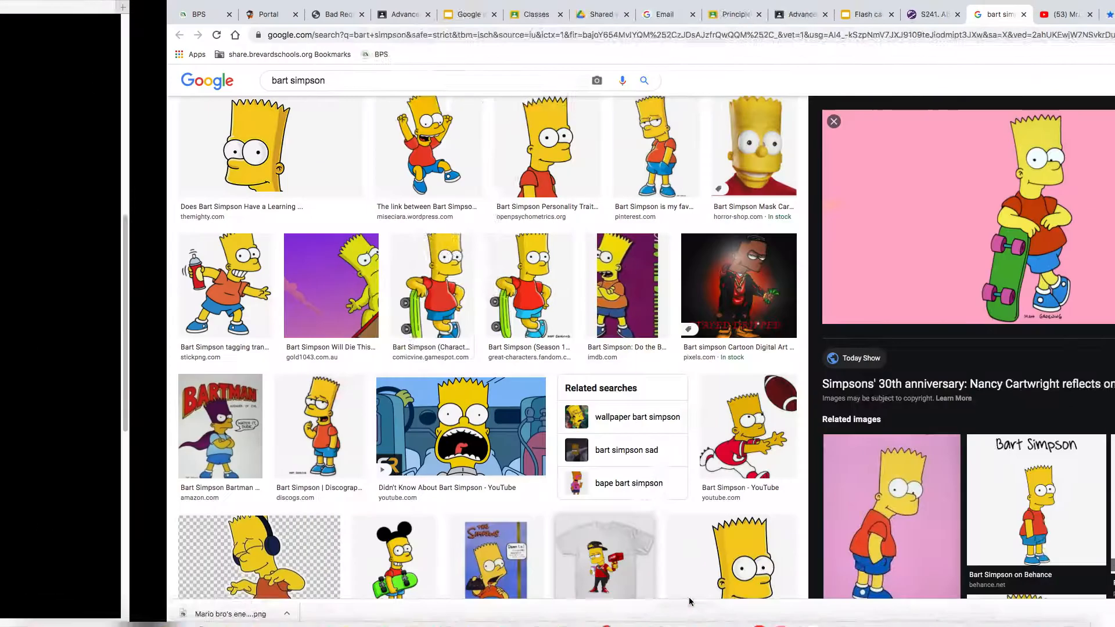
{"action": "left_click_drag", "start_coordinate": [843, 201], "coordinate": [653, 610]}
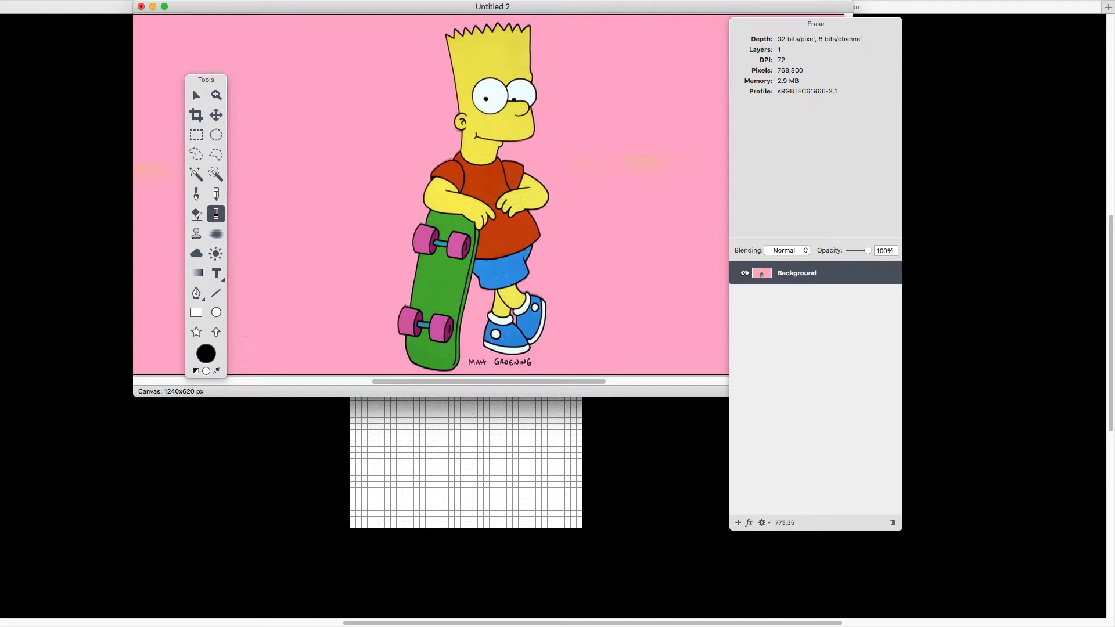
{"action": "left_click", "coordinate": [196, 94]}
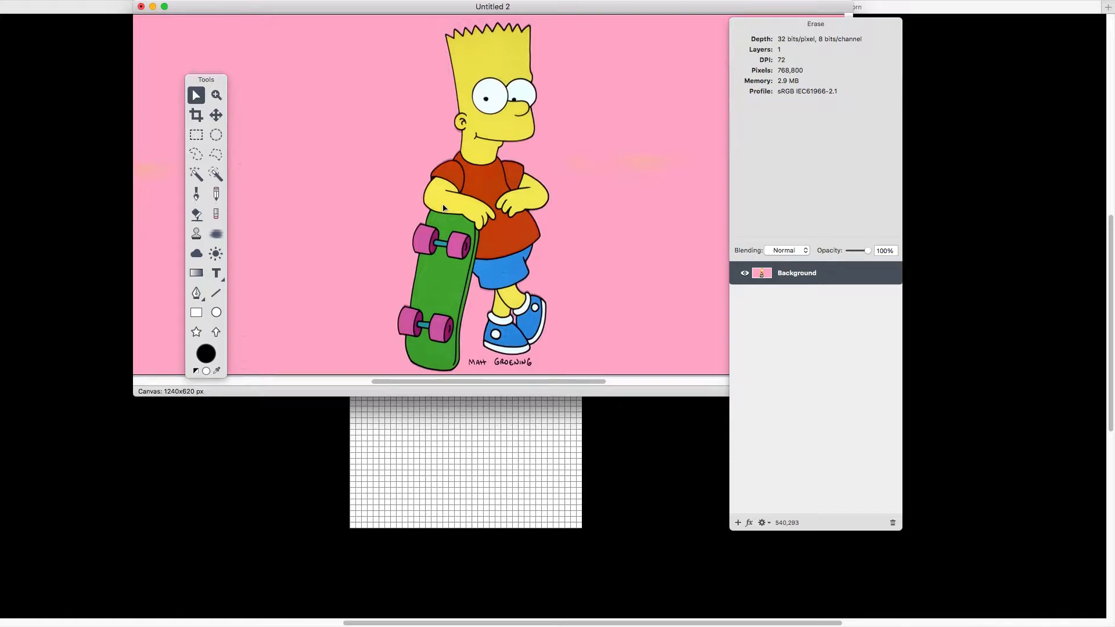
{"action": "left_click", "coordinate": [471, 461]}
{"action": "key", "text": "super+v"}
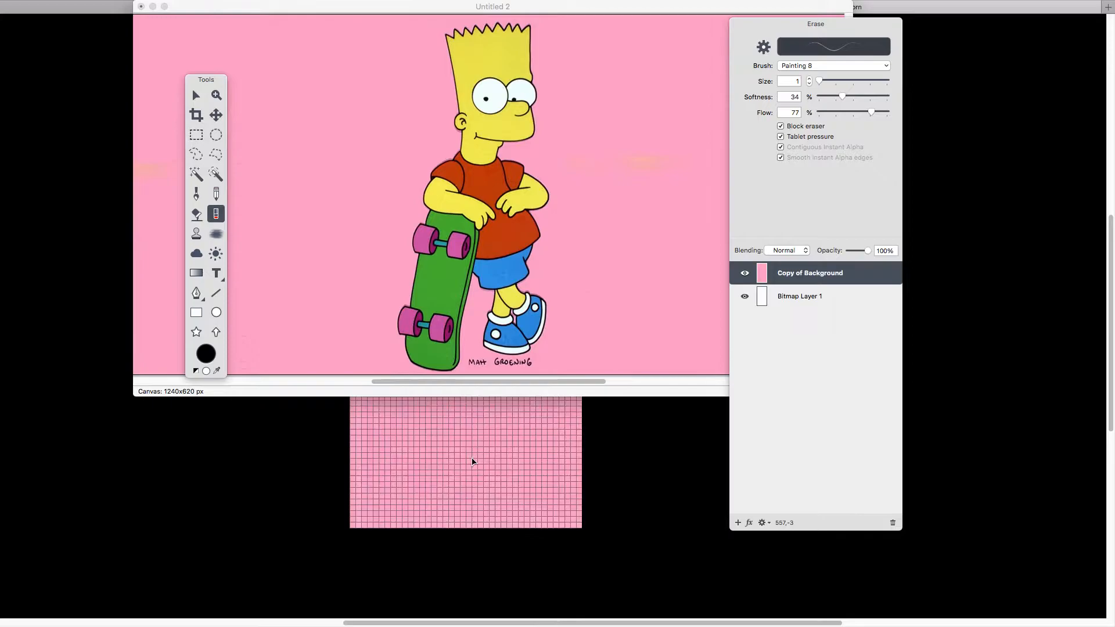
Step: Close the Untitled 2 source picture window and return to the Bart Simpson 2 canvas
{"action": "left_click", "coordinate": [141, 7]}
{"action": "left_click", "coordinate": [455, 70]}
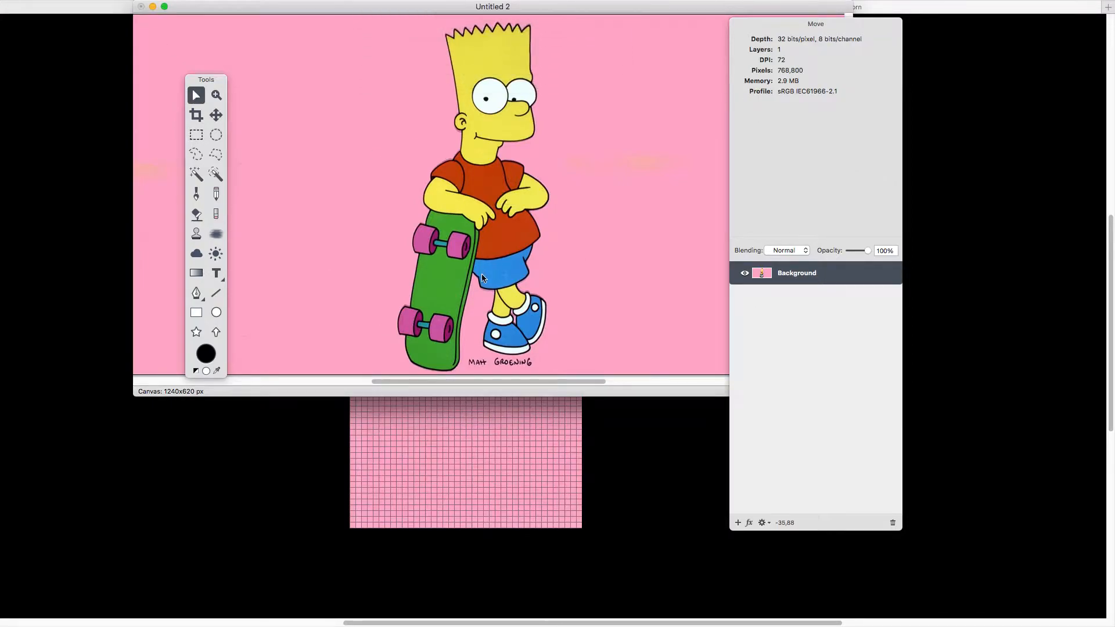
{"action": "key", "text": "e"}
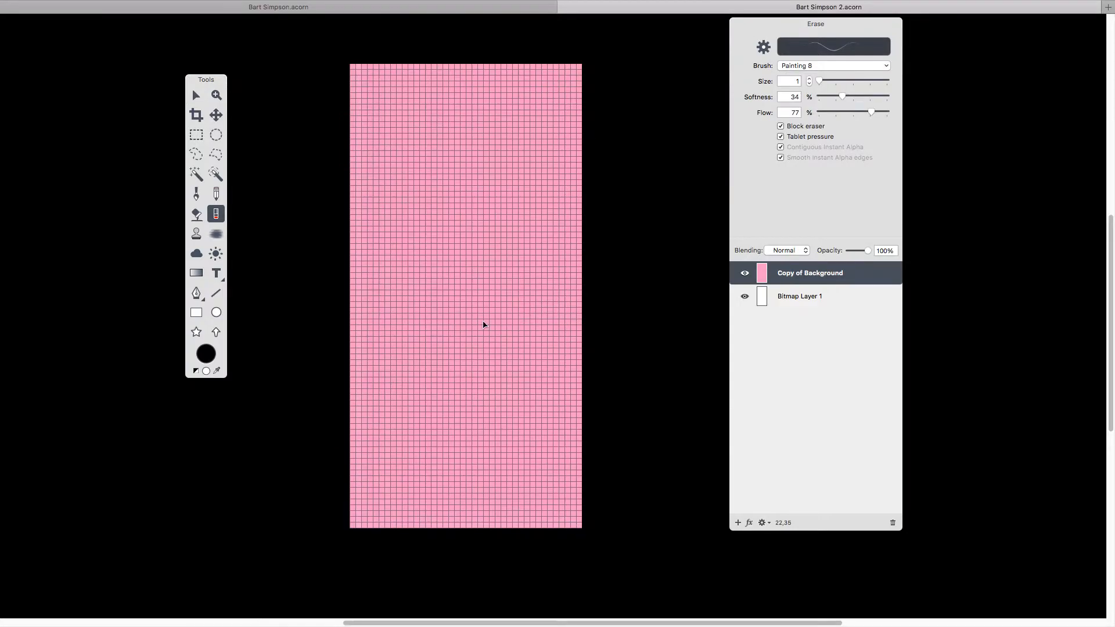
Step: Start Scale and Rotate on the Copy of Background layer and proportionally shrink the picture to 83%
{"action": "scroll", "coordinate": [483, 324], "scroll_direction": "down", "scroll_amount": 5}
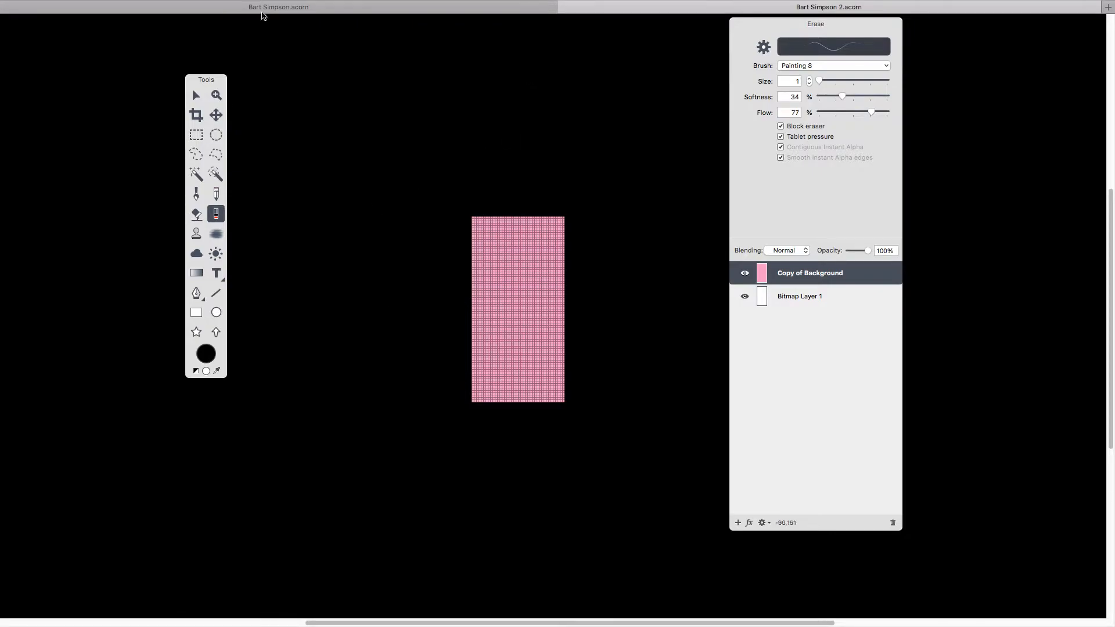
{"action": "mouse_move", "coordinate": [260, 3]}
{"action": "left_click", "coordinate": [155, 7]}
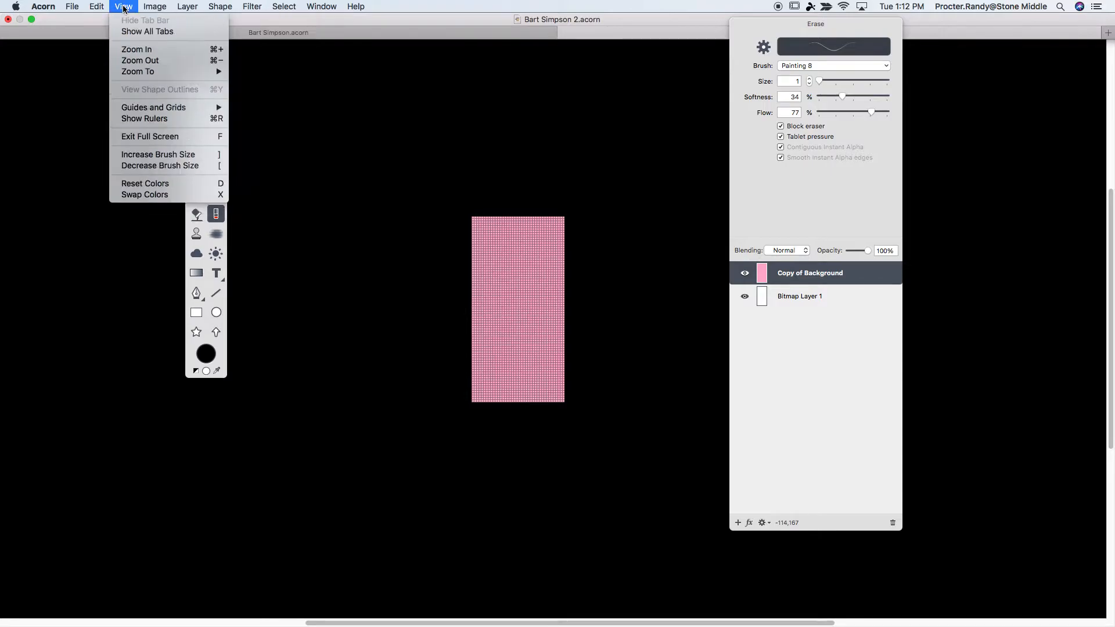
{"action": "mouse_move", "coordinate": [187, 7]}
{"action": "mouse_move", "coordinate": [233, 231]}
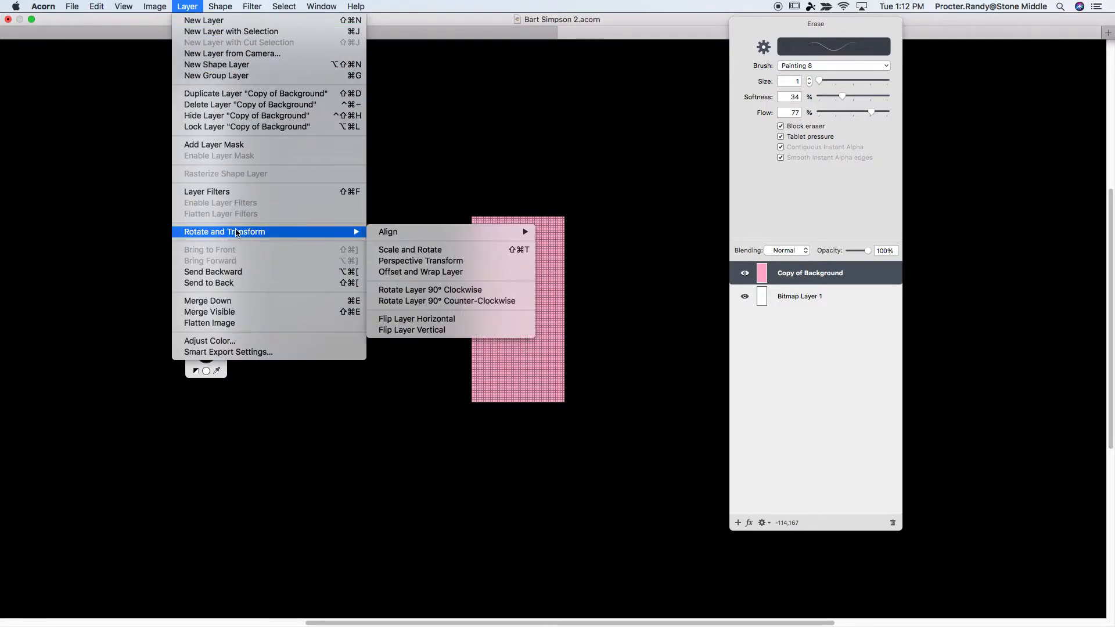
{"action": "left_click", "coordinate": [404, 250]}
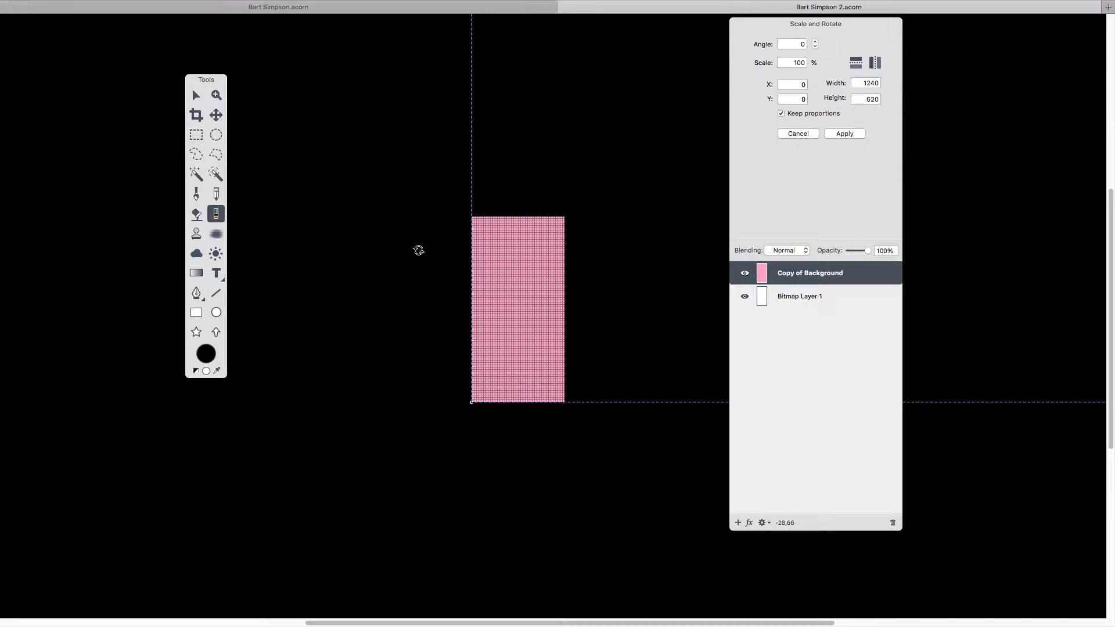
{"action": "left_click_drag", "start_coordinate": [472, 403], "coordinate": [456, 311]}
{"action": "left_click_drag", "start_coordinate": [450, 481], "coordinate": [734, 77]}
{"action": "left_click_drag", "start_coordinate": [948, 335], "coordinate": [443, 404]}
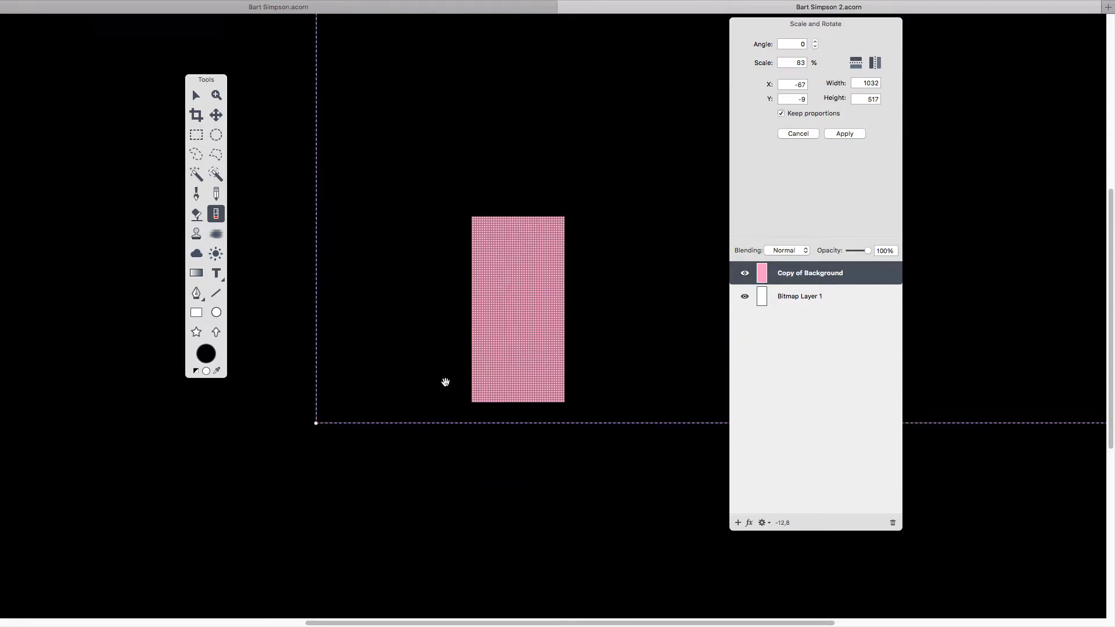
Step: Shrink the picture further to 14%, about 176 by 88 pixels, and position Bart over the small canvas
{"action": "key", "text": "super+minus"}
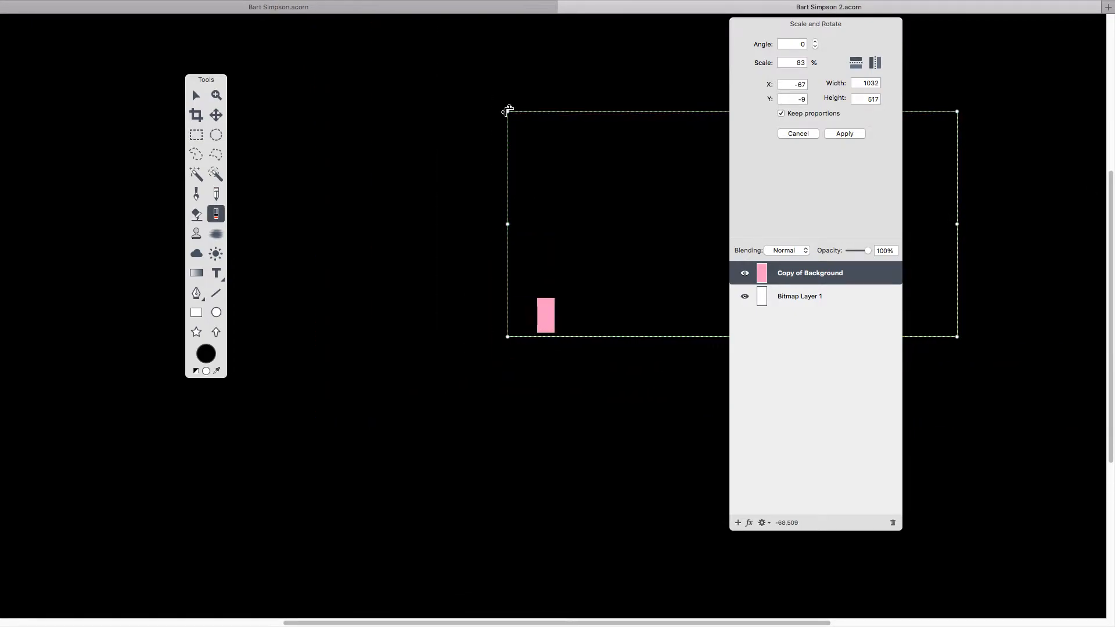
{"action": "left_click_drag", "start_coordinate": [509, 114], "coordinate": [514, 122]}
{"action": "left_click_drag", "start_coordinate": [619, 202], "coordinate": [793, 296]}
{"action": "left_click_drag", "start_coordinate": [908, 300], "coordinate": [596, 307]}
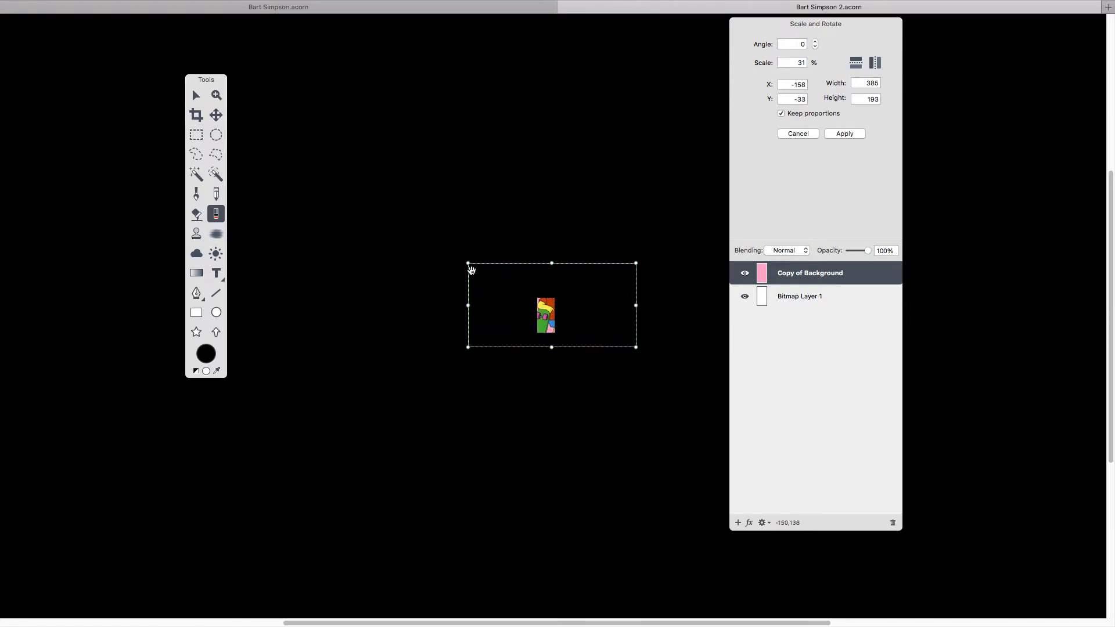
{"action": "left_click_drag", "start_coordinate": [469, 264], "coordinate": [550, 314]}
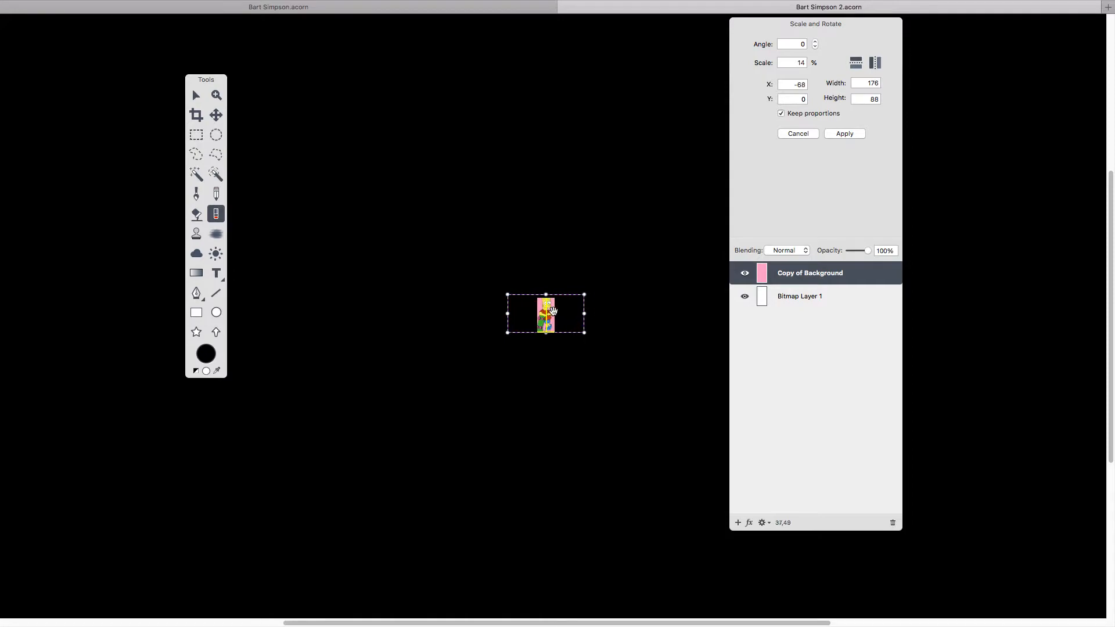
Step: Scale the picture down to 12%, center Bart on the canvas, apply the transform and move the layer slightly down
{"action": "scroll", "coordinate": [546, 316], "scroll_direction": "up", "scroll_amount": 10}
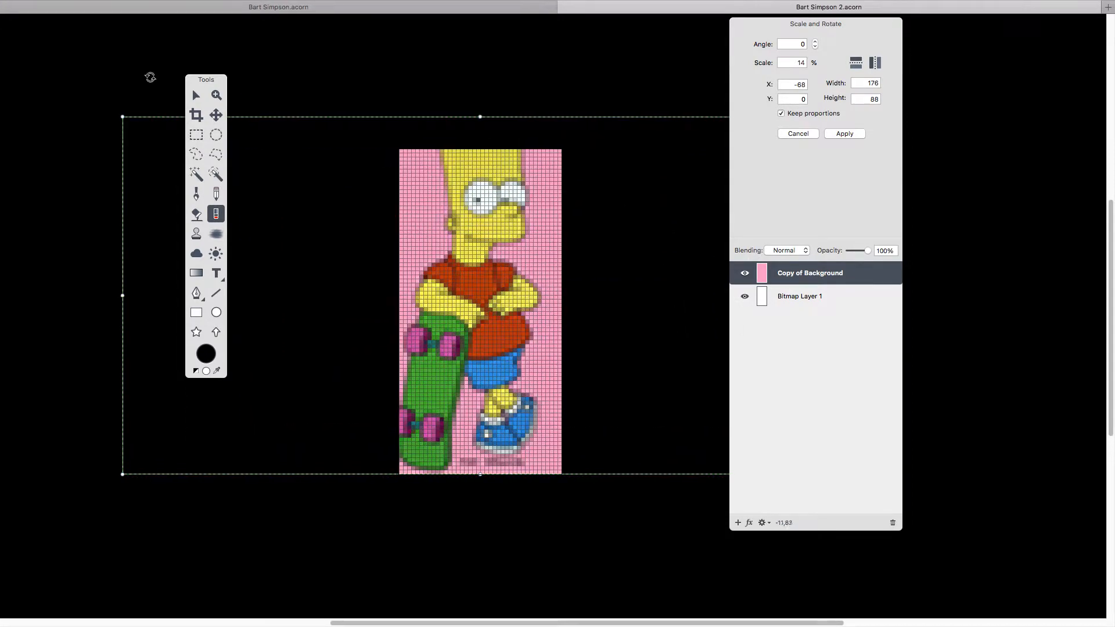
{"action": "left_click_drag", "start_coordinate": [123, 117], "coordinate": [255, 184]}
{"action": "left_click_drag", "start_coordinate": [522, 277], "coordinate": [475, 259]}
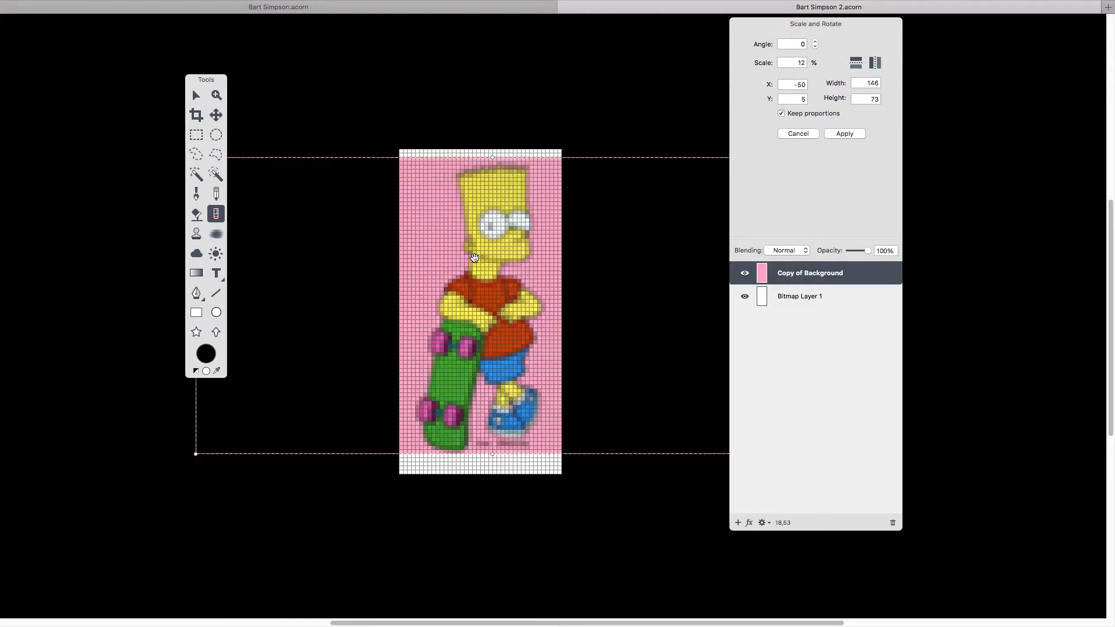
{"action": "key", "text": "Return"}
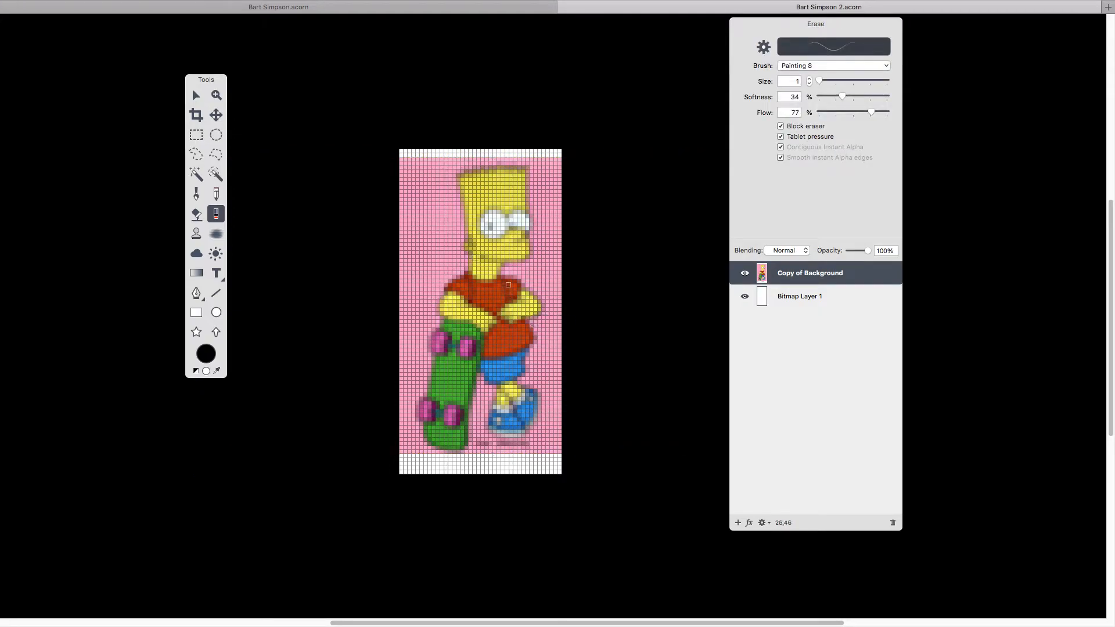
{"action": "left_click", "coordinate": [197, 96]}
{"action": "left_click_drag", "start_coordinate": [502, 267], "coordinate": [503, 278]}
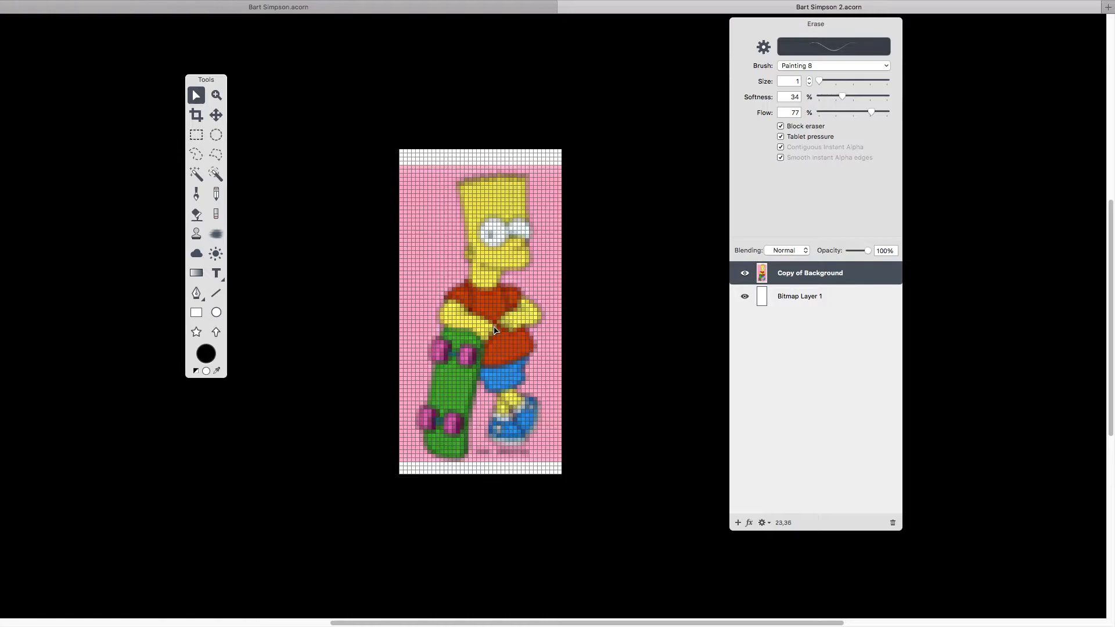
Step: Try the Pixelate stylize filter on the Copy of Background layer
{"action": "mouse_move", "coordinate": [192, 3]}
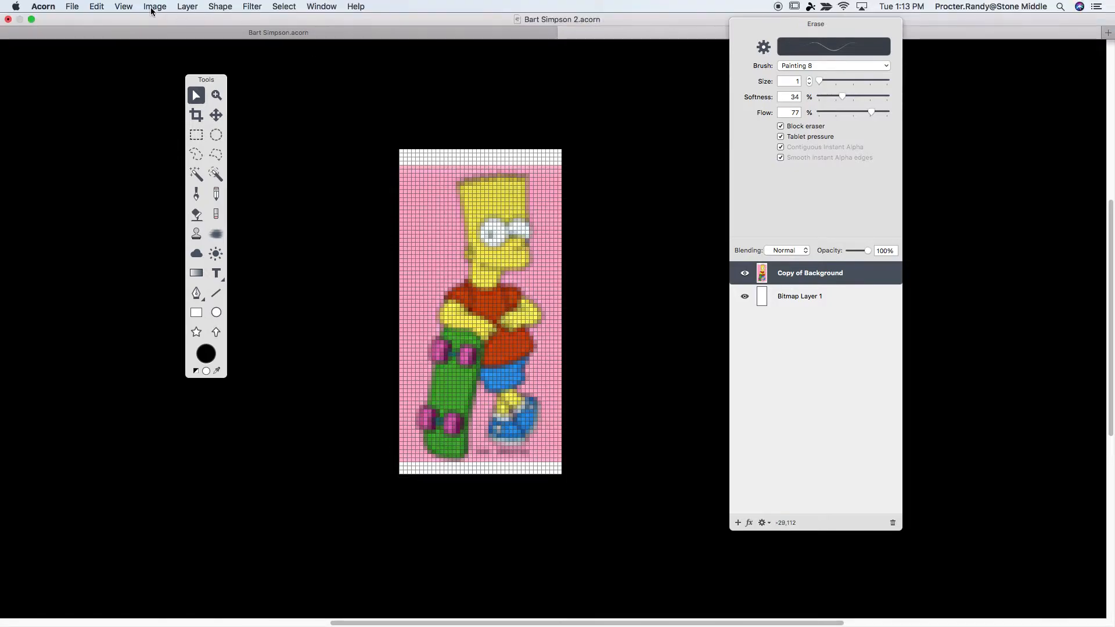
{"action": "left_click", "coordinate": [251, 6]}
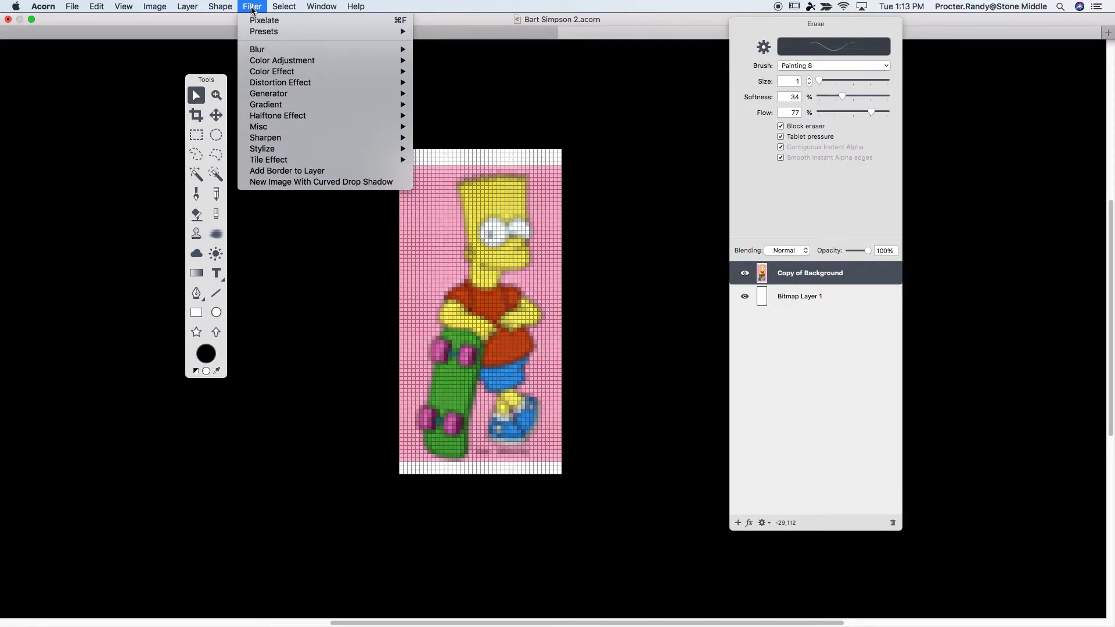
{"action": "mouse_move", "coordinate": [283, 154]}
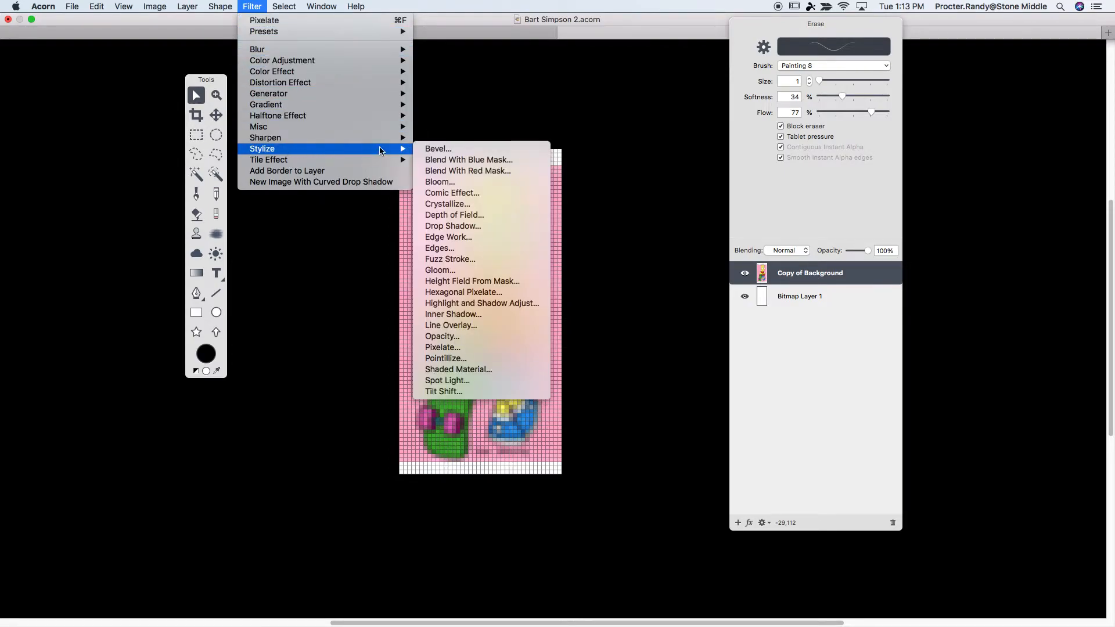
{"action": "left_click", "coordinate": [443, 347]}
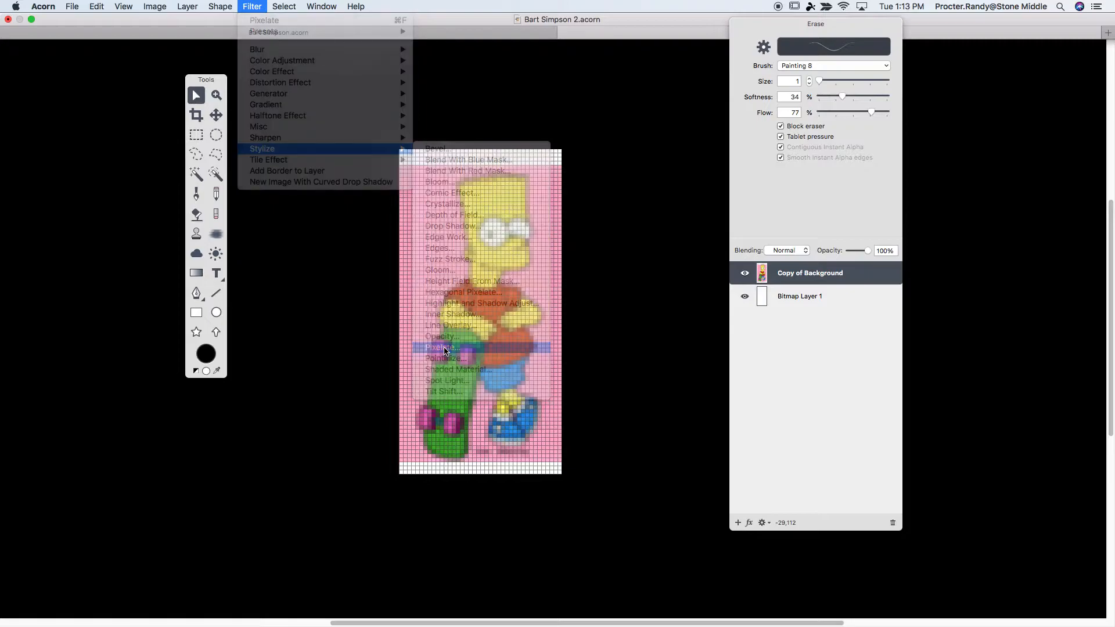
{"action": "left_click_drag", "start_coordinate": [668, 151], "coordinate": [662, 151]}
{"action": "left_click", "coordinate": [748, 175]}
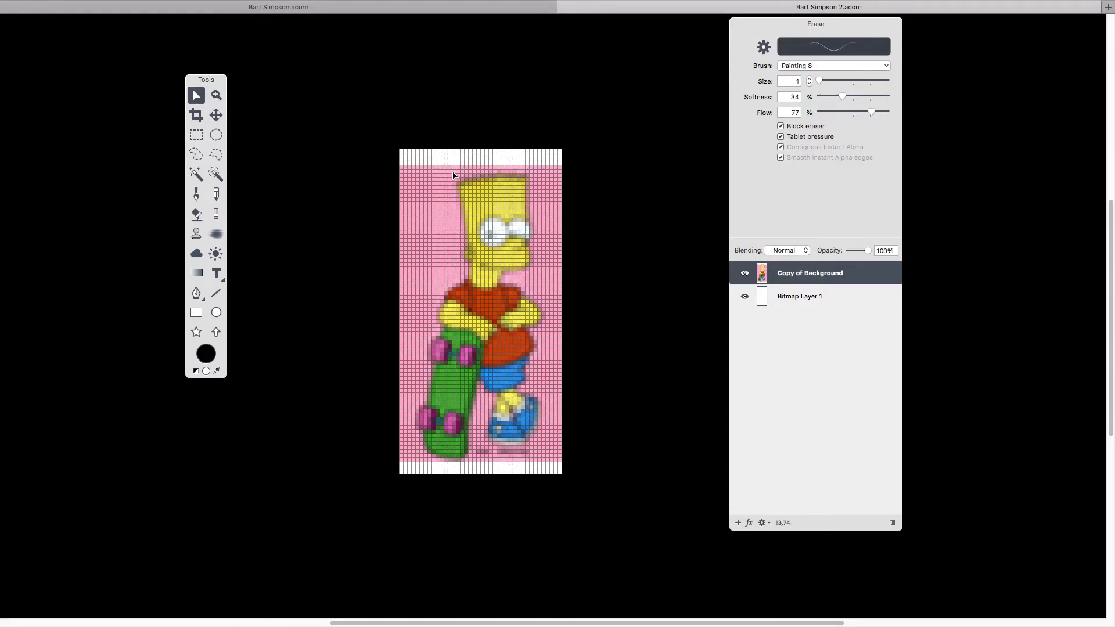
Step: In Bart Simpson.acorn, toggle the Black and Copy of Background layers to compare outline and reference, and return to Bart Simpson 2.acorn
{"action": "left_click", "coordinate": [372, 10]}
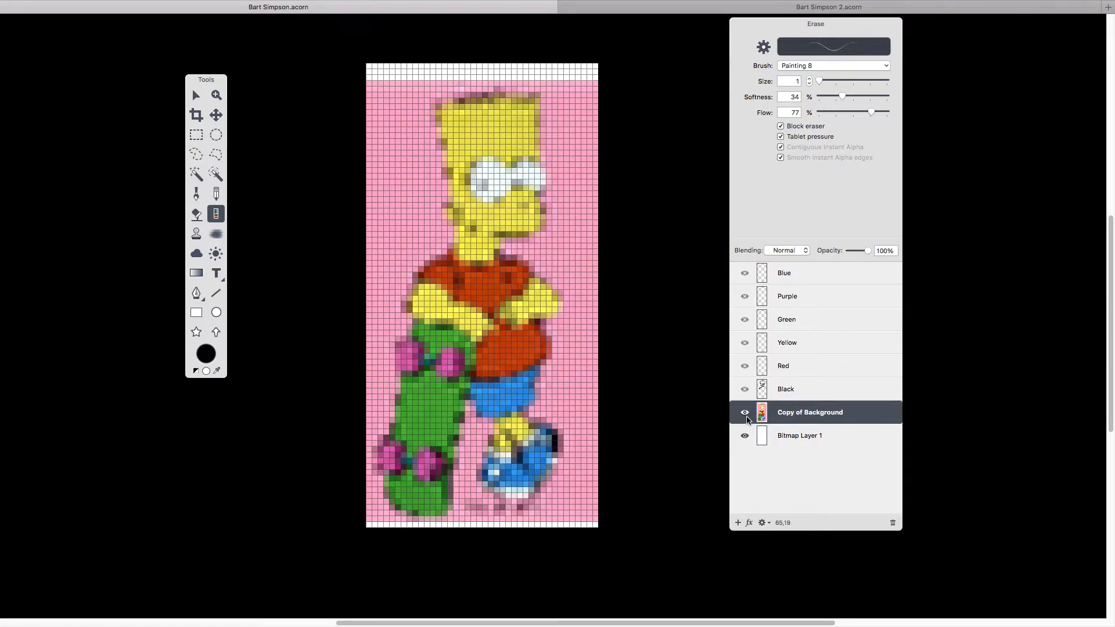
{"action": "left_click", "coordinate": [745, 389]}
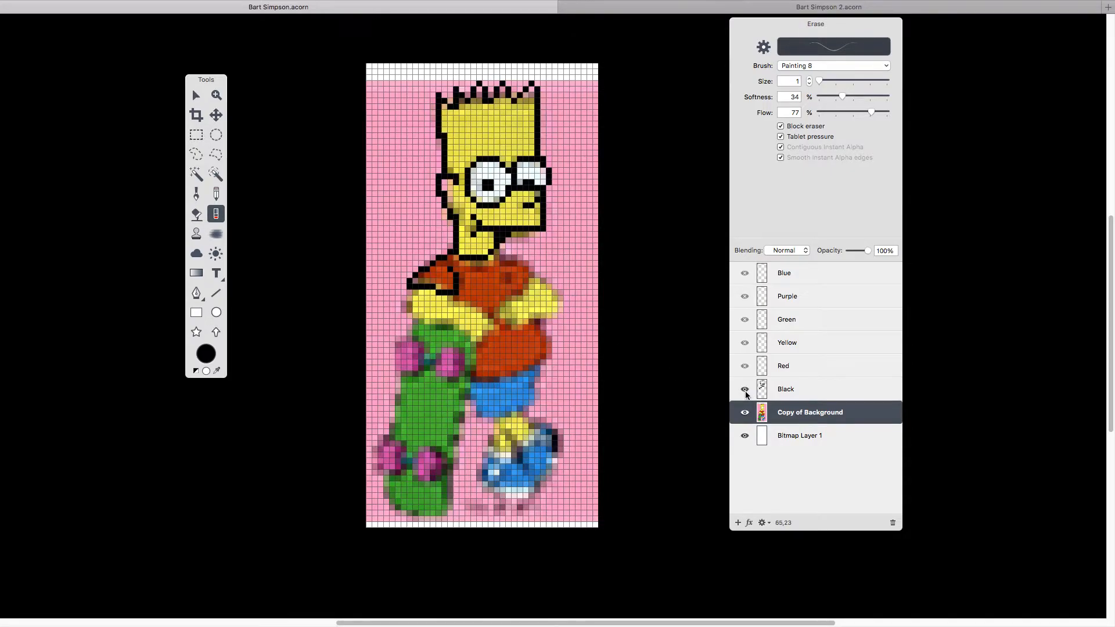
{"action": "left_click", "coordinate": [744, 413]}
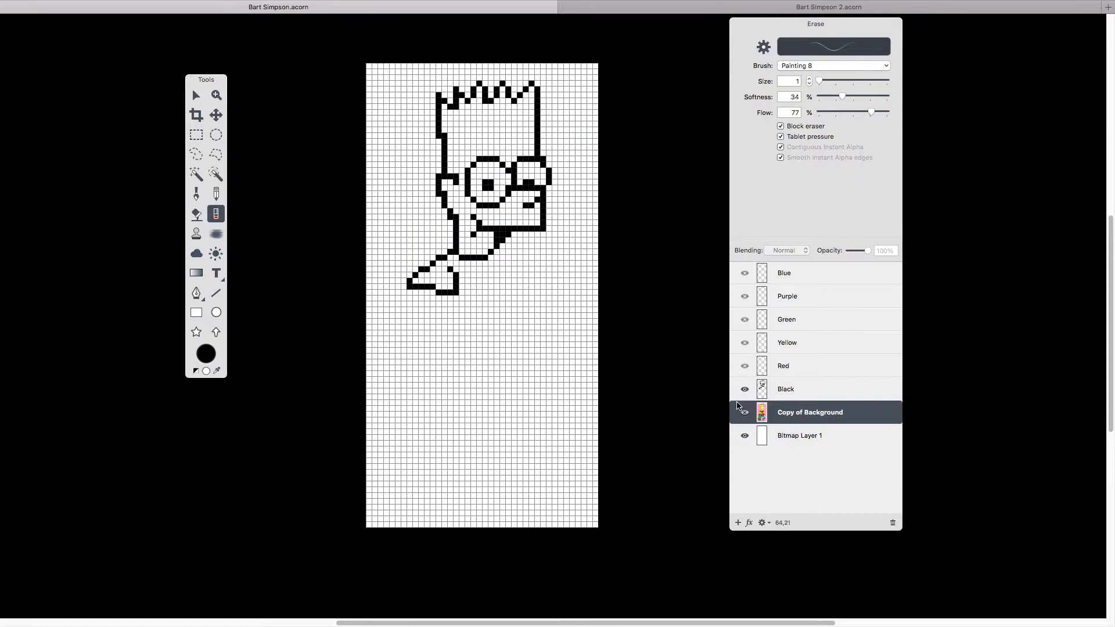
{"action": "left_click", "coordinate": [745, 389]}
{"action": "left_click", "coordinate": [744, 413]}
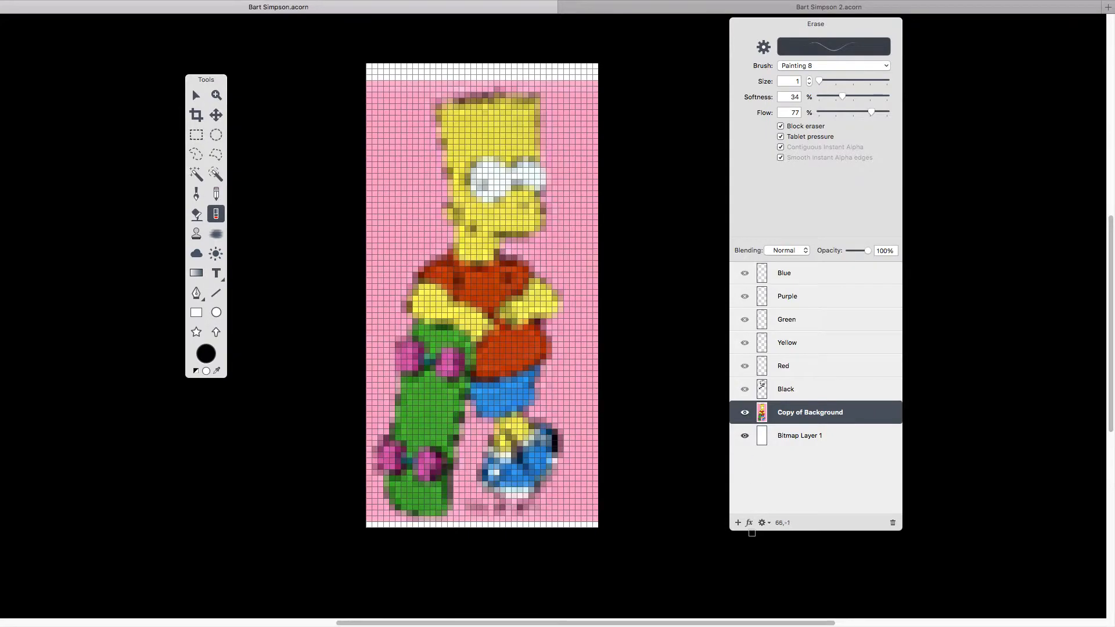
{"action": "left_click", "coordinate": [745, 390]}
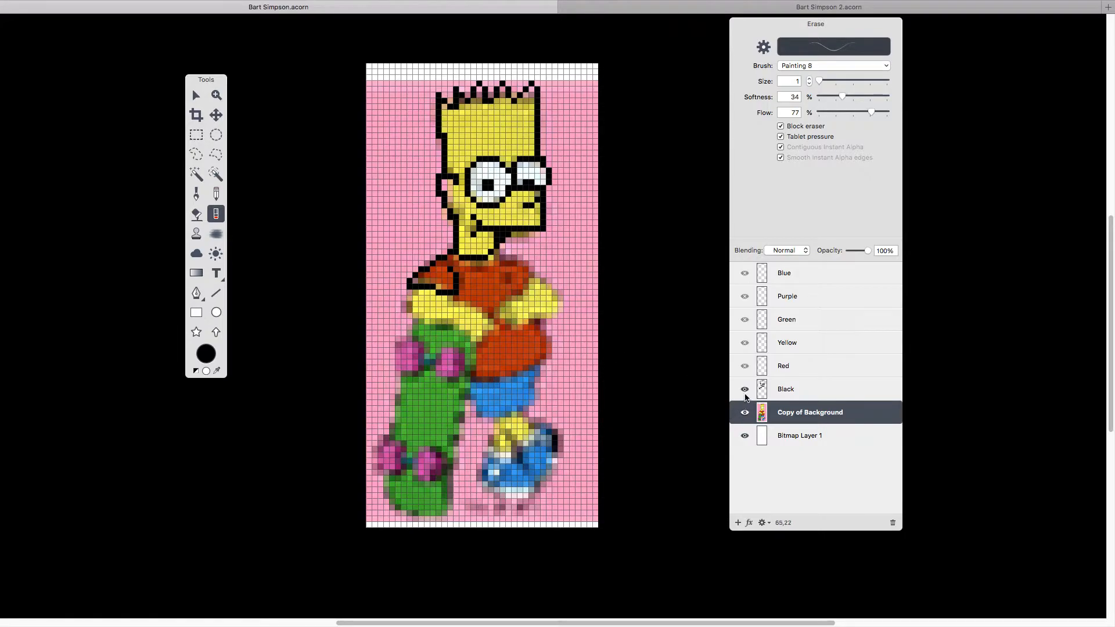
{"action": "left_click", "coordinate": [626, 9]}
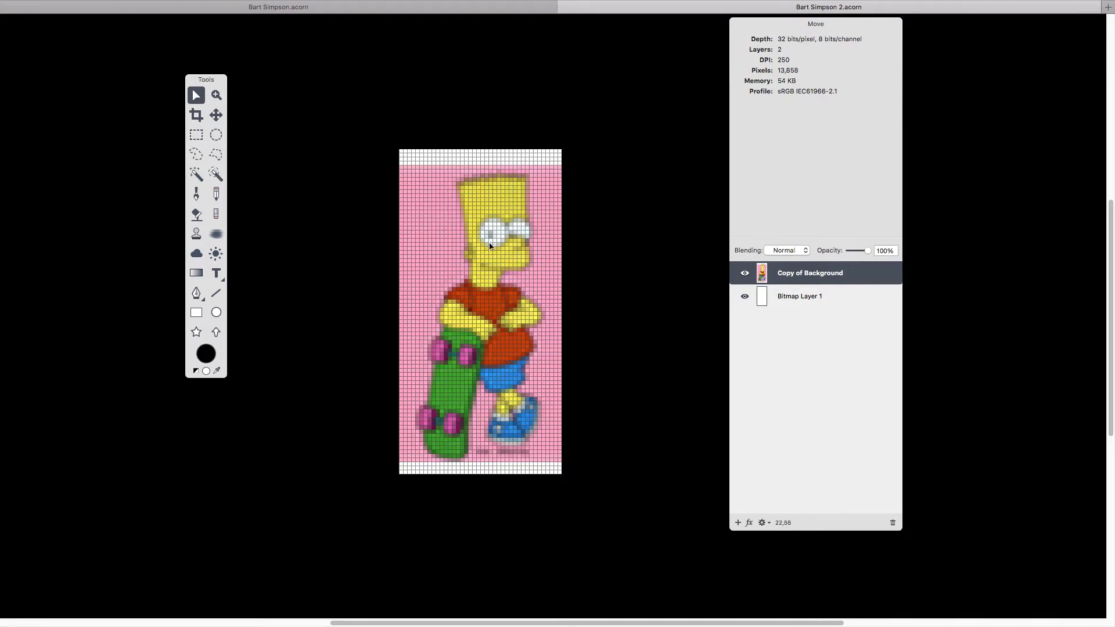
Step: Add seven empty bitmap layers above the Copy of Background layer
{"action": "left_click", "coordinate": [738, 523]}
{"action": "left_click", "coordinate": [738, 523]}
{"action": "left_click", "coordinate": [737, 523]}
{"action": "left_click", "coordinate": [738, 522]}
{"action": "left_click", "coordinate": [738, 523]}
{"action": "left_click", "coordinate": [737, 522]}
{"action": "left_click", "coordinate": [738, 523]}
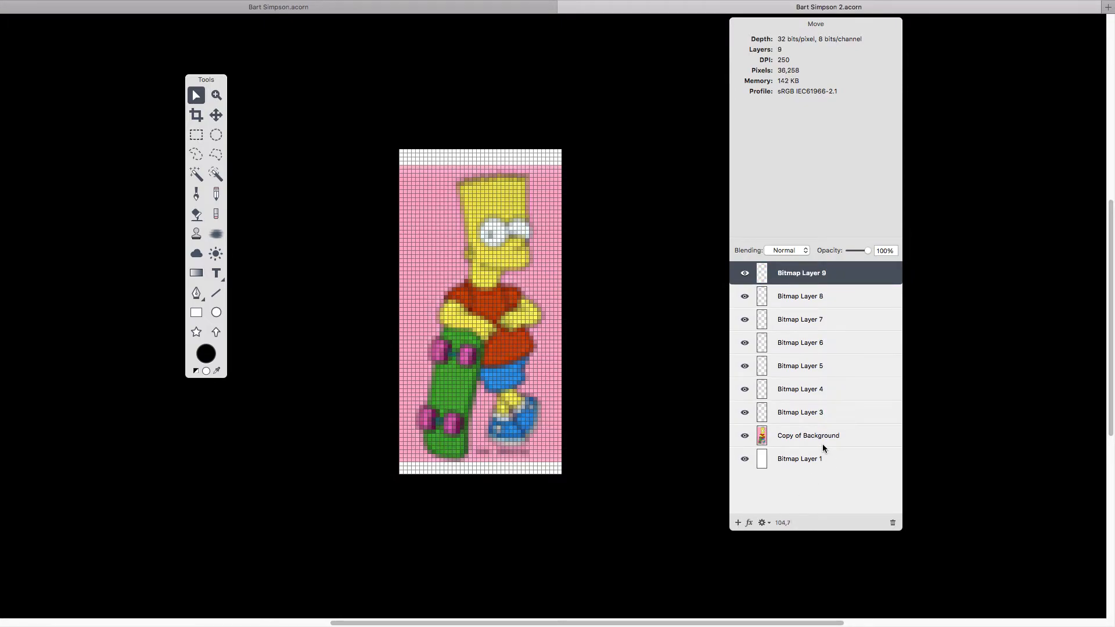
Step: Rename Bitmap Layer 9 as Black and Bitmap Layer 8 as Yellow
{"action": "double_click", "coordinate": [798, 273]}
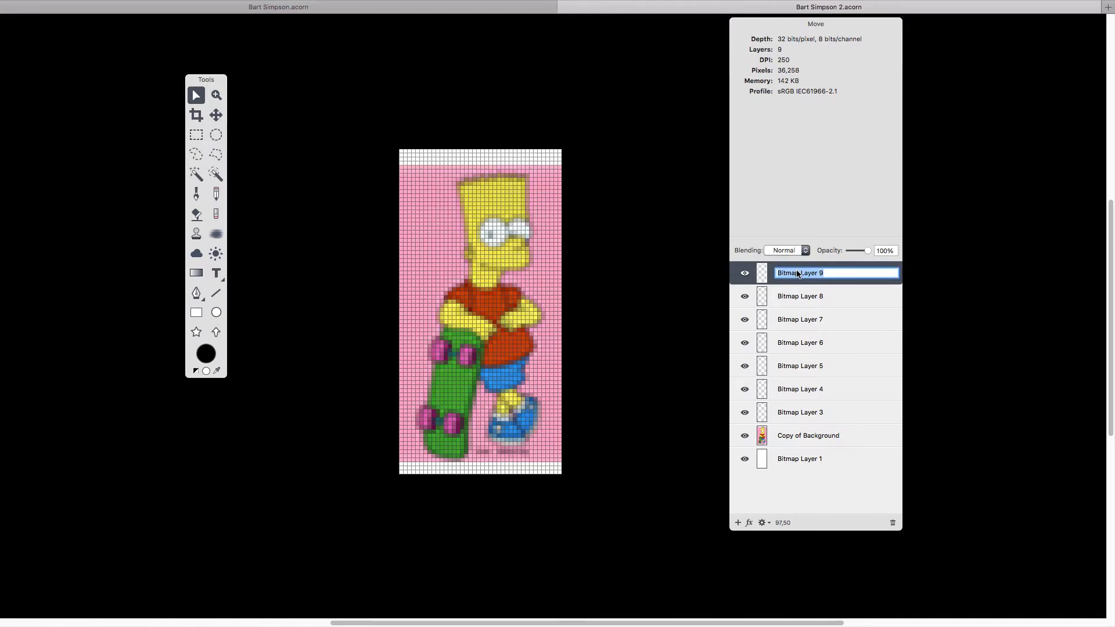
{"action": "type", "text": "Black"}
{"action": "key", "text": "Return"}
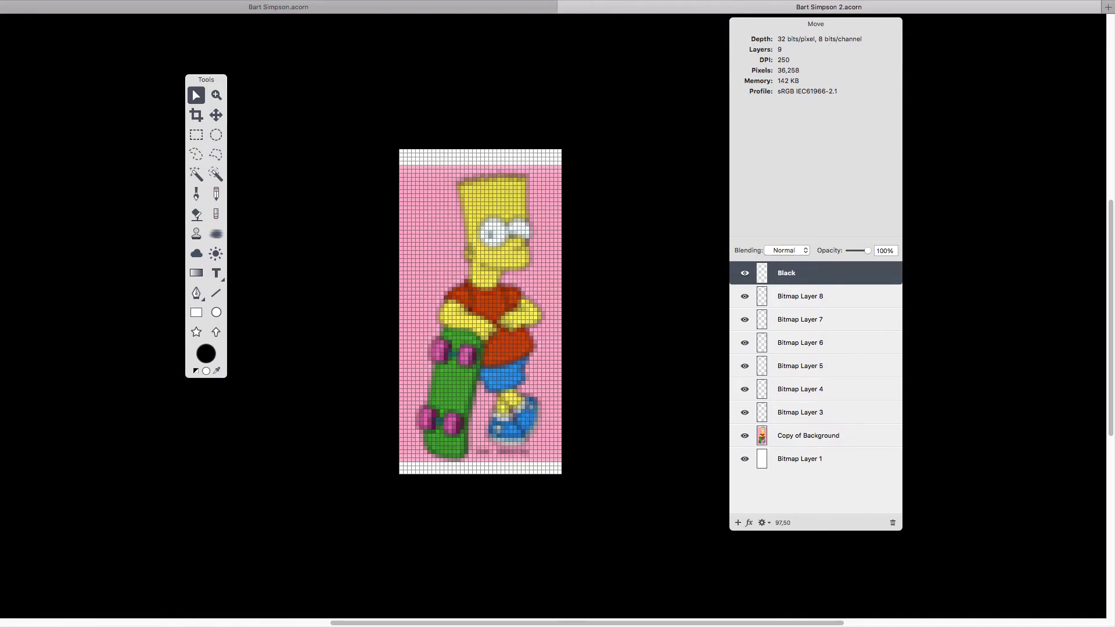
{"action": "double_click", "coordinate": [803, 296]}
{"action": "type", "text": "Y"}
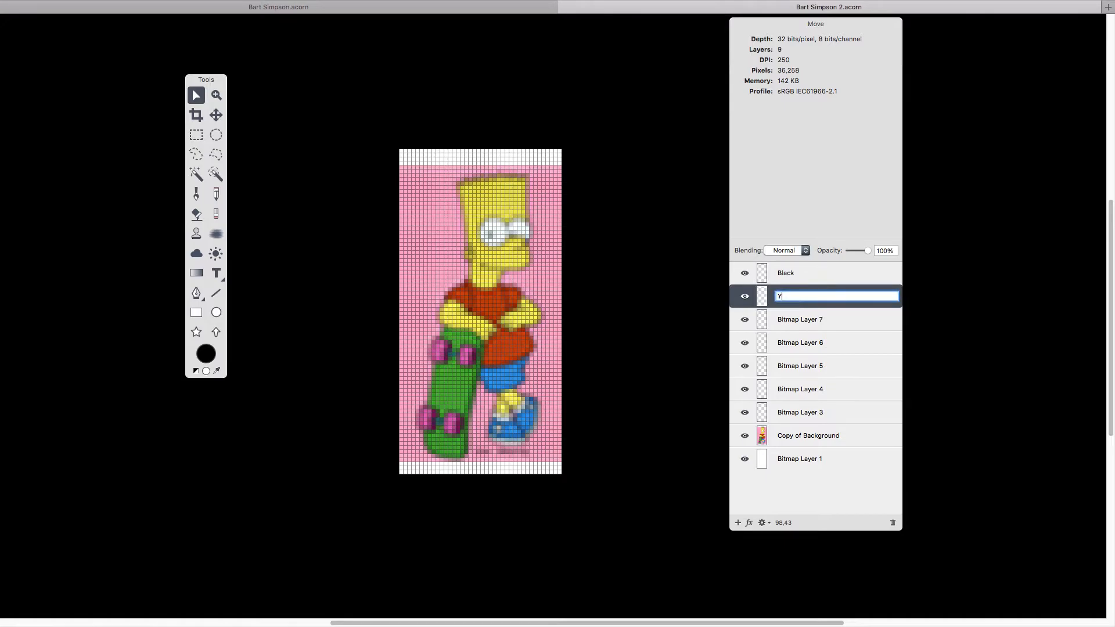
{"action": "key", "text": "Return"}
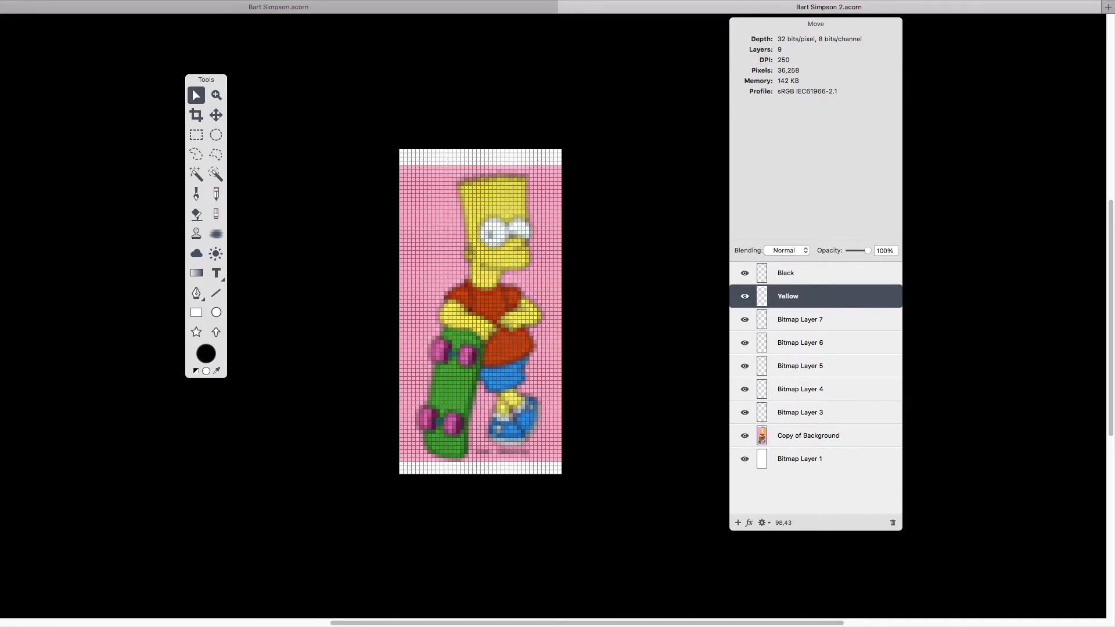
Step: Rename Bitmap Layer 7 as Red and Bitmap Layer 6 as Greeen
{"action": "double_click", "coordinate": [792, 320]}
{"action": "type", "text": "re"}
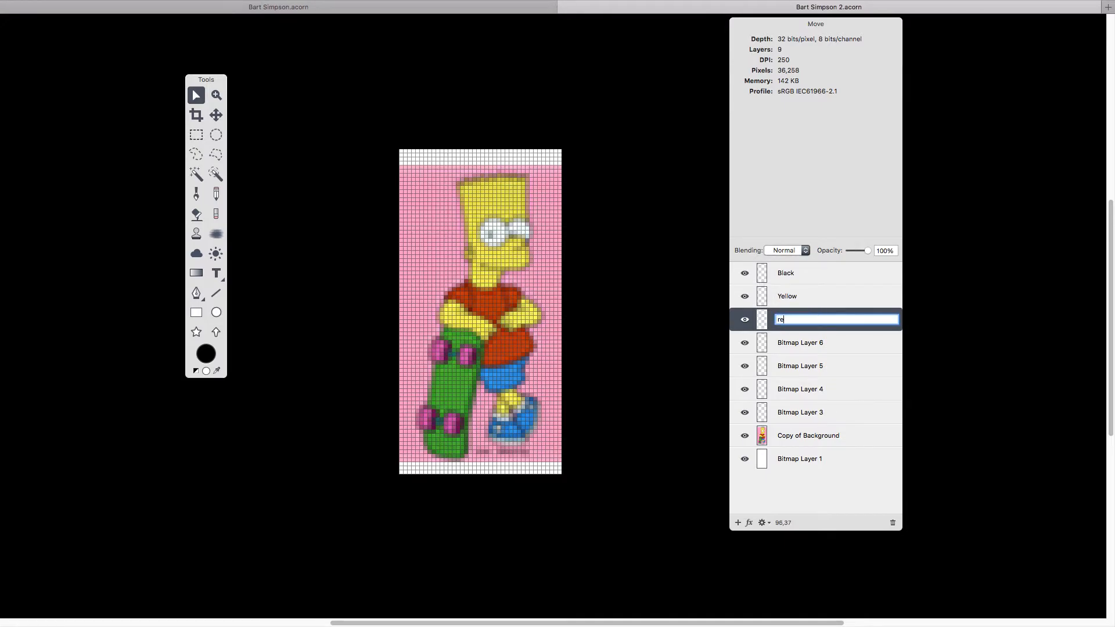
{"action": "key", "text": "Return"}
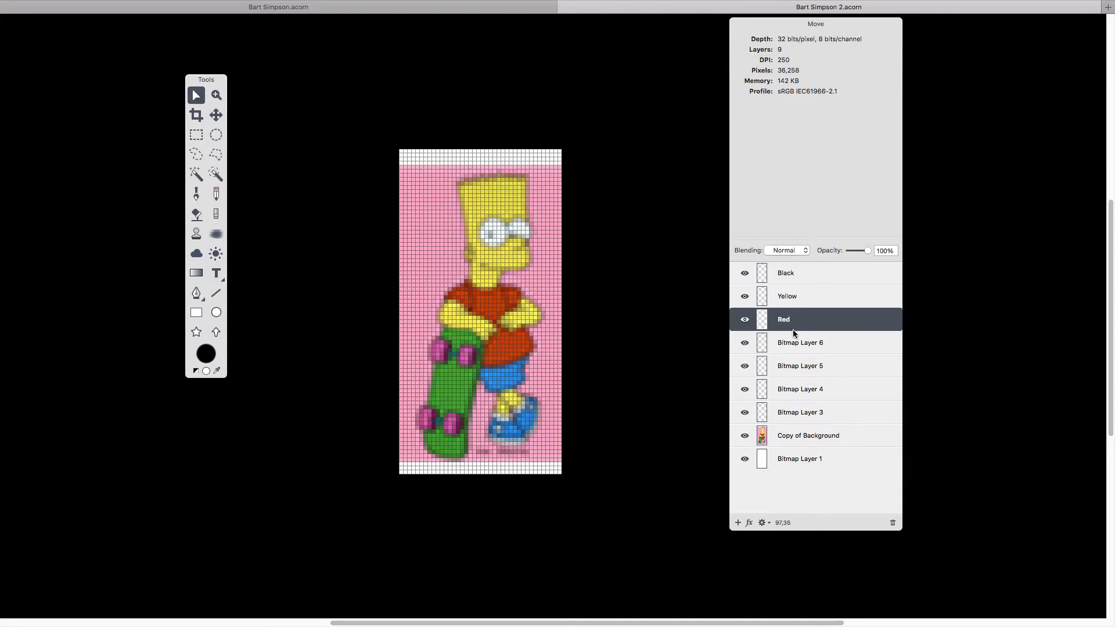
{"action": "double_click", "coordinate": [790, 344]}
{"action": "type", "text": "Greeen"}
{"action": "key", "text": "Return"}
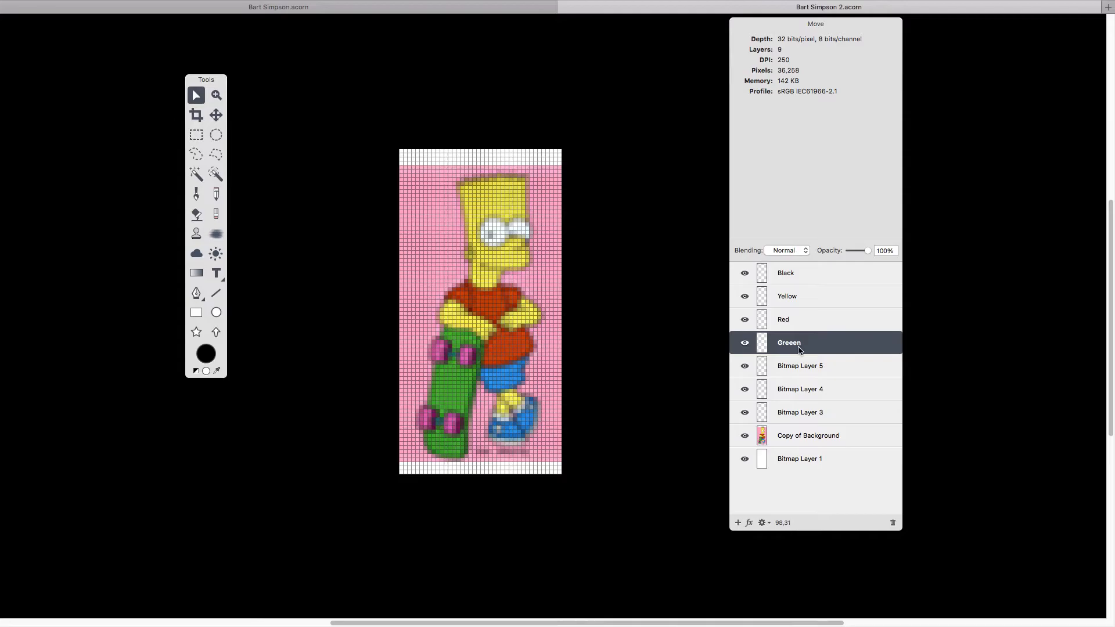
Step: Rename Bitmap Layer 5 as Purple
{"action": "double_click", "coordinate": [792, 367]}
{"action": "type", "text": "Pr"}
{"action": "type", "text": "rpl"}
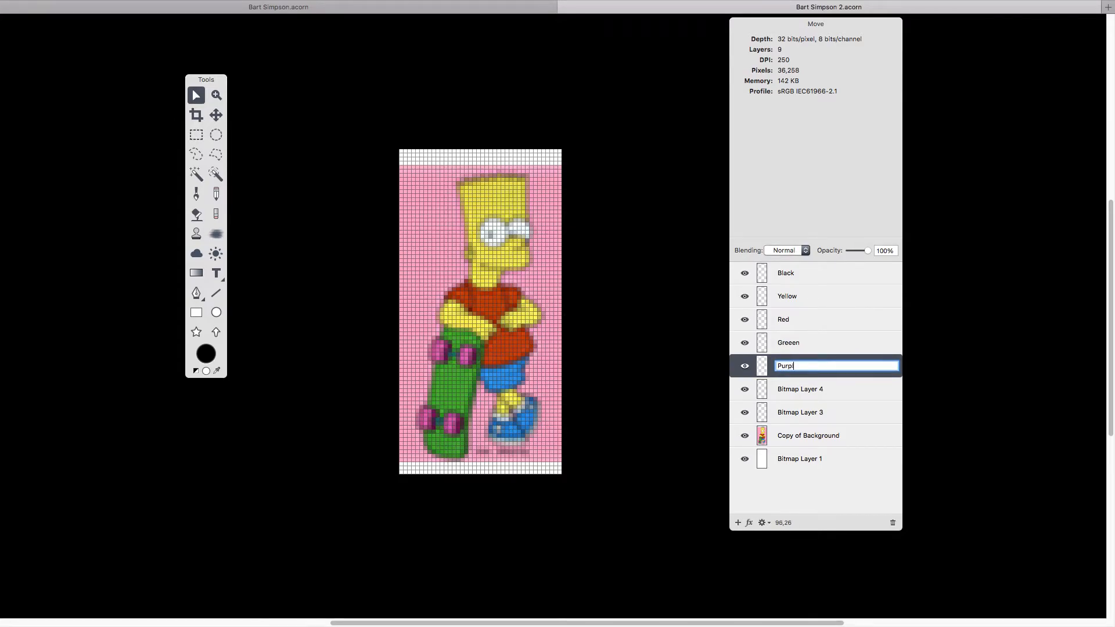
{"action": "type", "text": "e"}
{"action": "key", "text": "Return"}
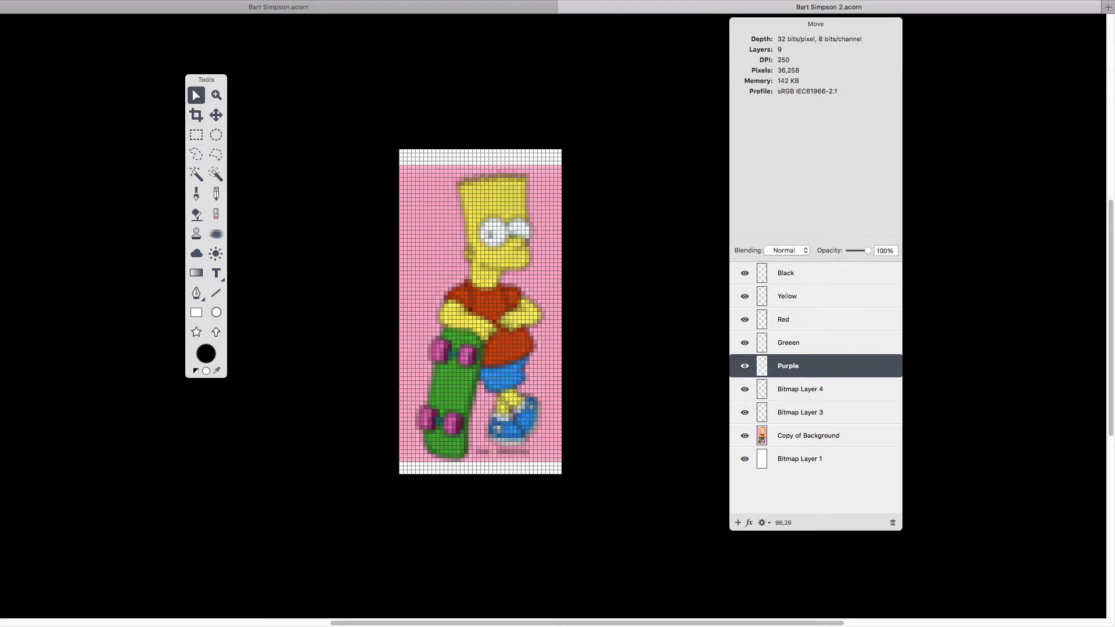
Step: Rename Bitmap Layer 4 as Blue and delete the unused Bitmap Layer 3
{"action": "double_click", "coordinate": [789, 391]}
{"action": "type", "text": "Blue"}
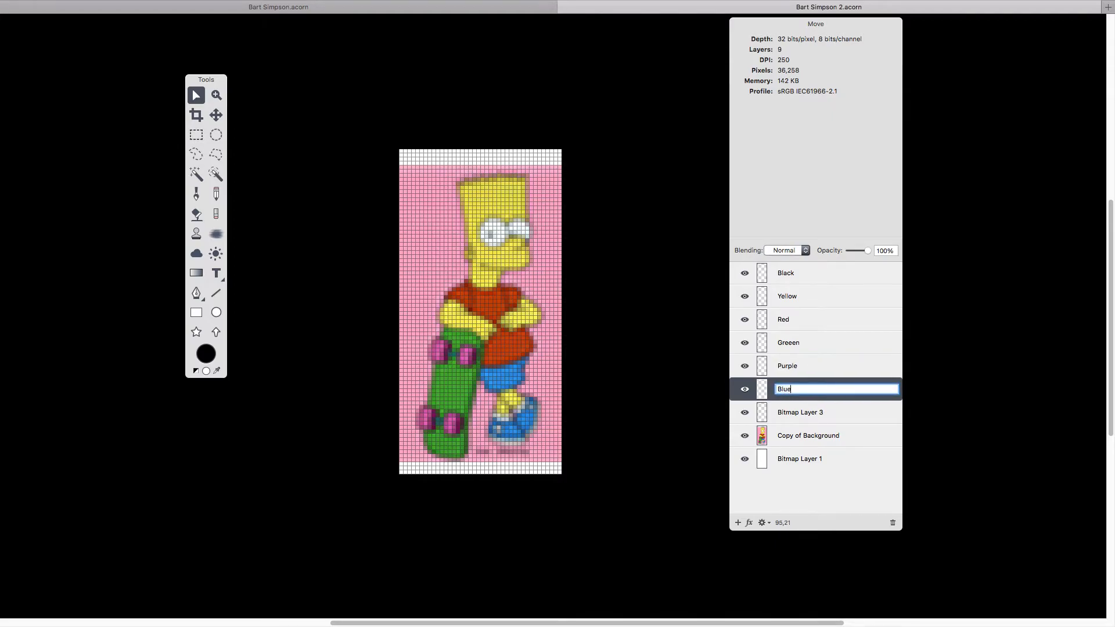
{"action": "key", "text": "Return"}
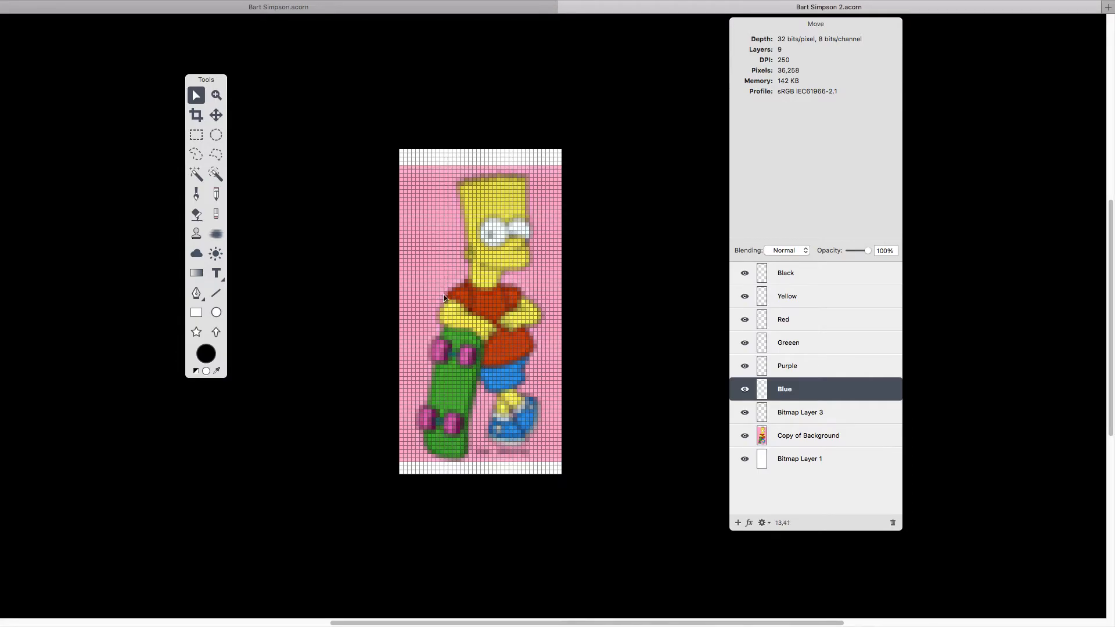
{"action": "left_click", "coordinate": [813, 424]}
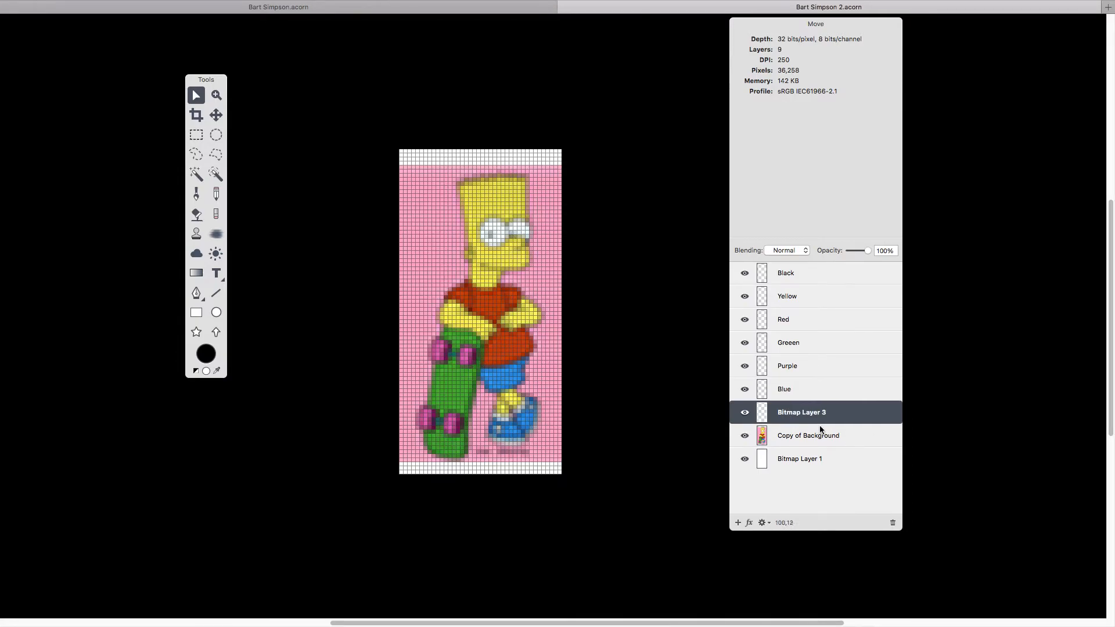
{"action": "left_click", "coordinate": [892, 522]}
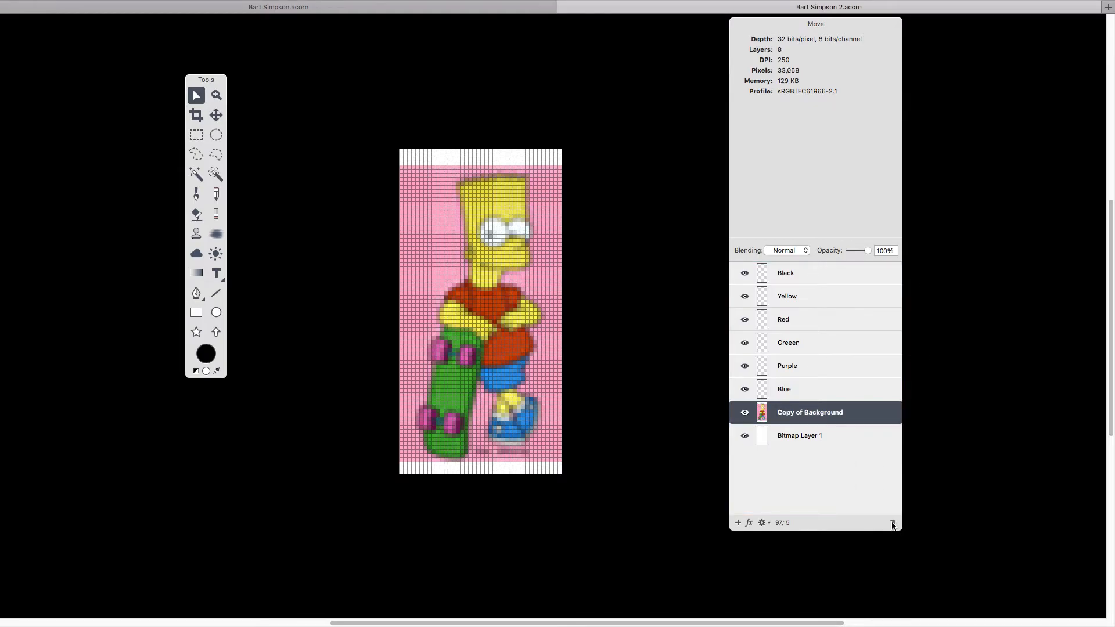
Step: Select the Black layer and check the example outline in the Bart Simpson.acorn document
{"action": "left_click", "coordinate": [745, 412]}
{"action": "left_click", "coordinate": [745, 413]}
{"action": "left_click", "coordinate": [774, 271]}
{"action": "left_click", "coordinate": [380, 9]}
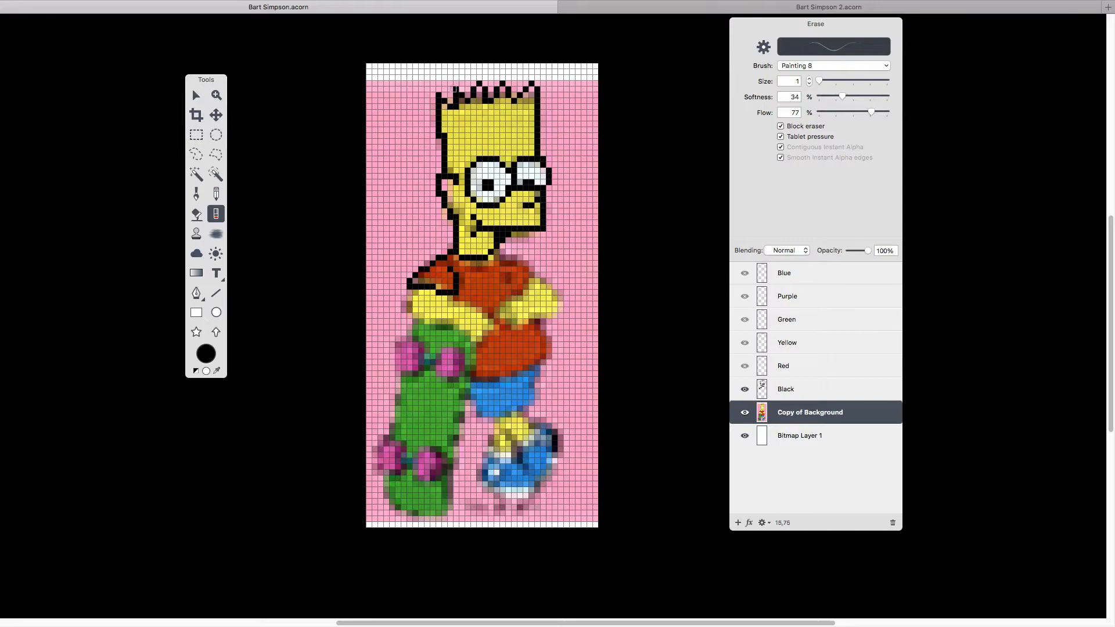
{"action": "left_click", "coordinate": [614, 11]}
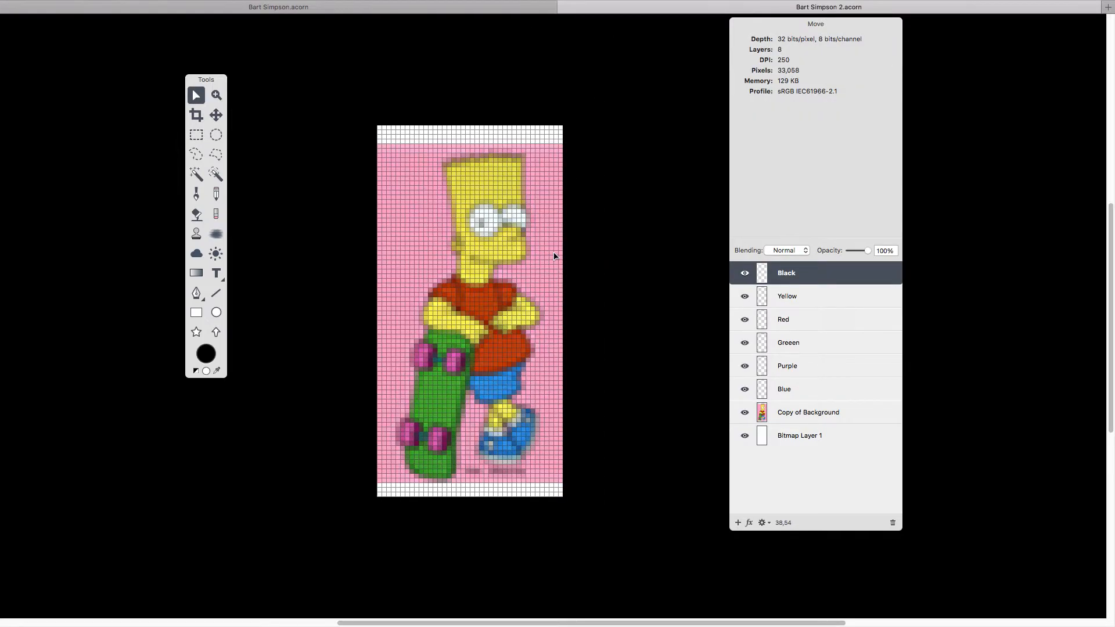
Step: Draw the black outline at the upper back corner of Bart's head on the Black layer with the 1-pixel Pencil
{"action": "key", "text": "super+equal"}
{"action": "key", "text": "super+equal"}
{"action": "left_click_drag", "start_coordinate": [509, 256], "coordinate": [509, 267]}
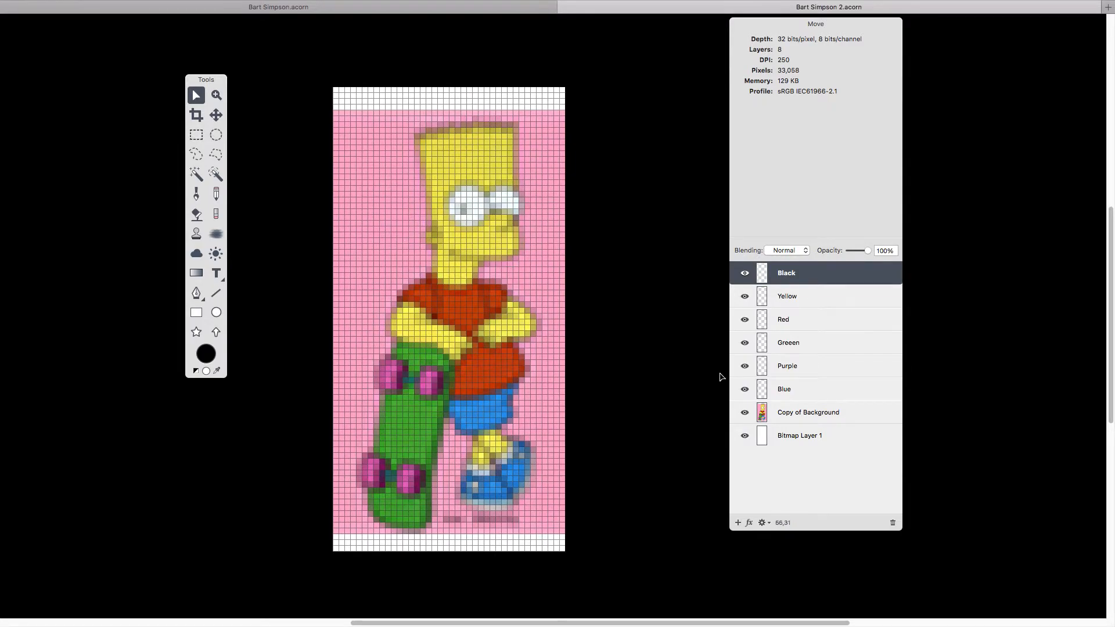
{"action": "left_click", "coordinate": [219, 195]}
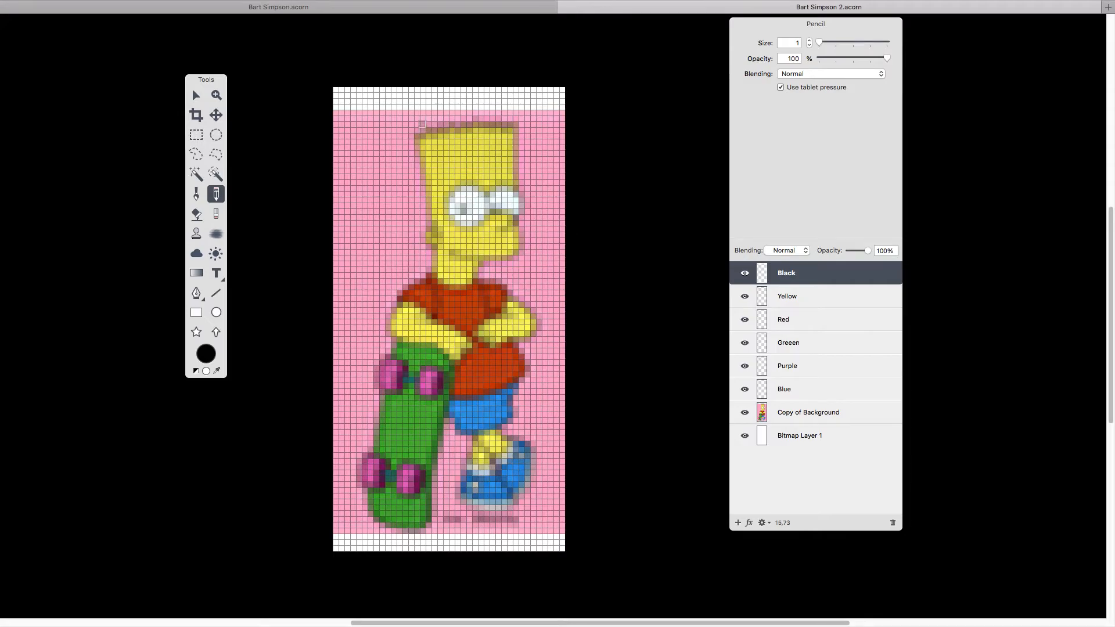
{"action": "left_click_drag", "start_coordinate": [417, 130], "coordinate": [418, 136]}
{"action": "left_click", "coordinate": [418, 147]}
{"action": "left_click", "coordinate": [423, 159]}
{"action": "left_click", "coordinate": [423, 172]}
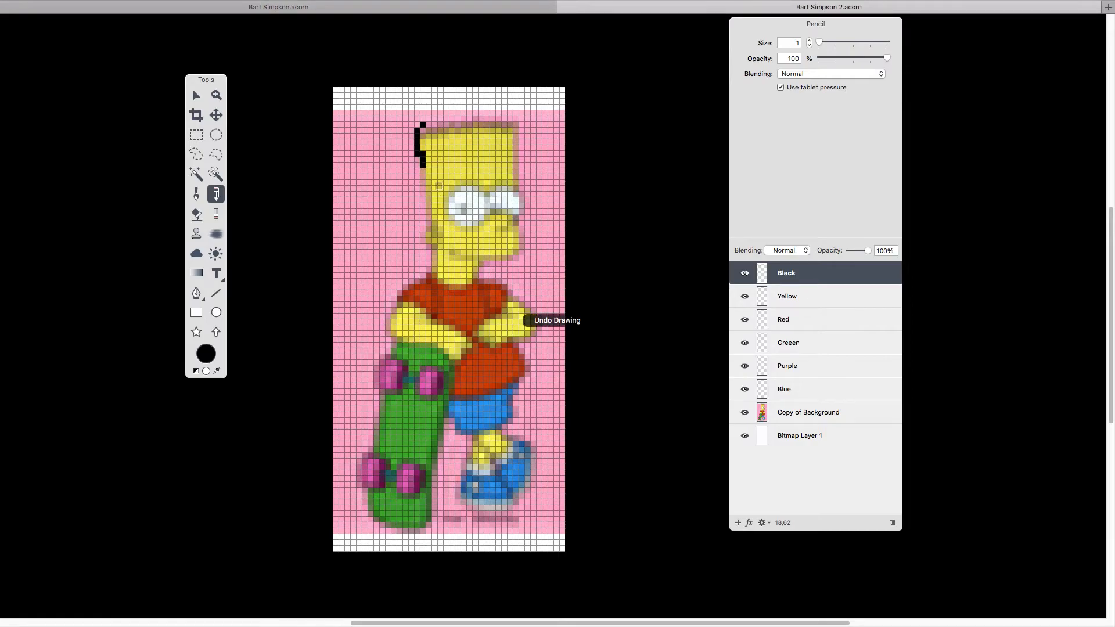
{"action": "left_click", "coordinate": [216, 213]}
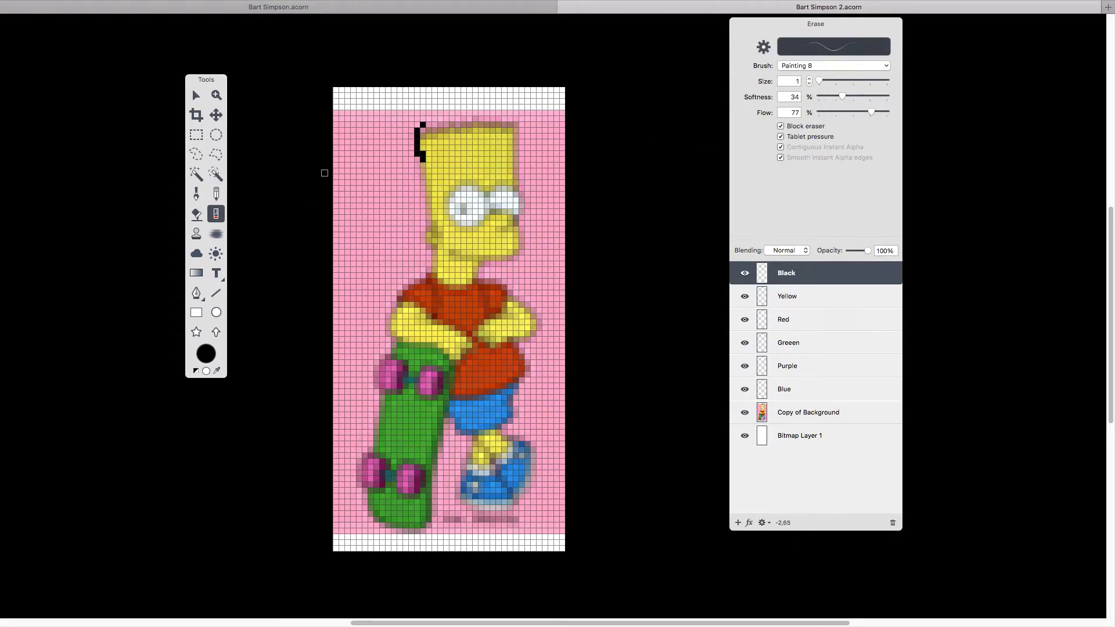
Step: Draw the spiky black hair outline across the top of Bart's head with the Pencil
{"action": "left_click", "coordinate": [215, 195]}
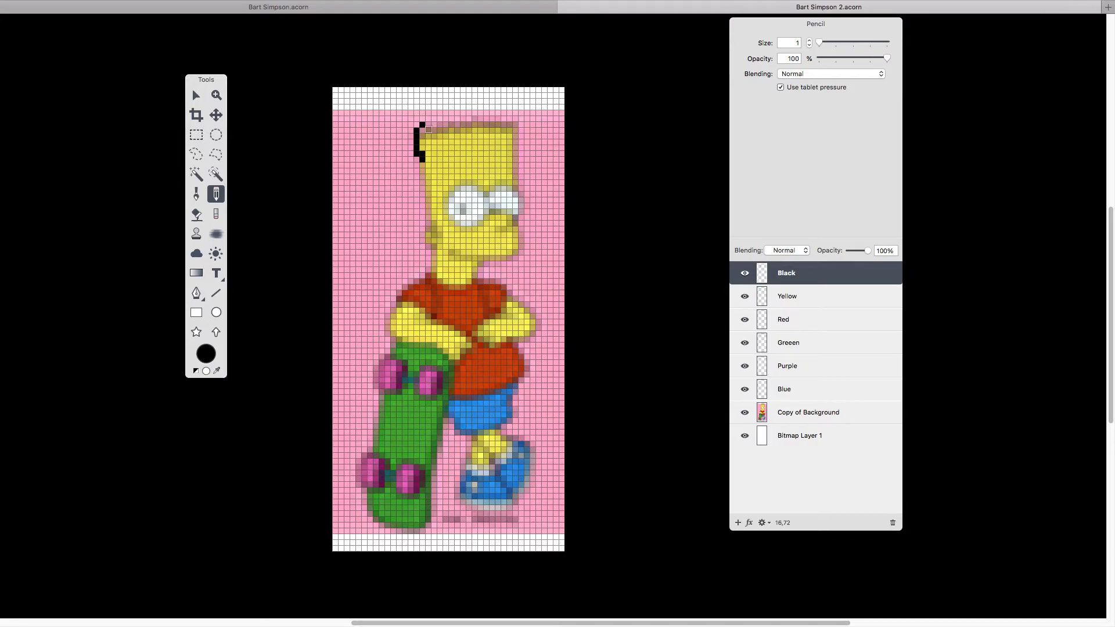
{"action": "left_click", "coordinate": [433, 131]}
{"action": "left_click", "coordinate": [452, 130]}
{"action": "left_click", "coordinate": [457, 131]}
{"action": "left_click", "coordinate": [492, 120]}
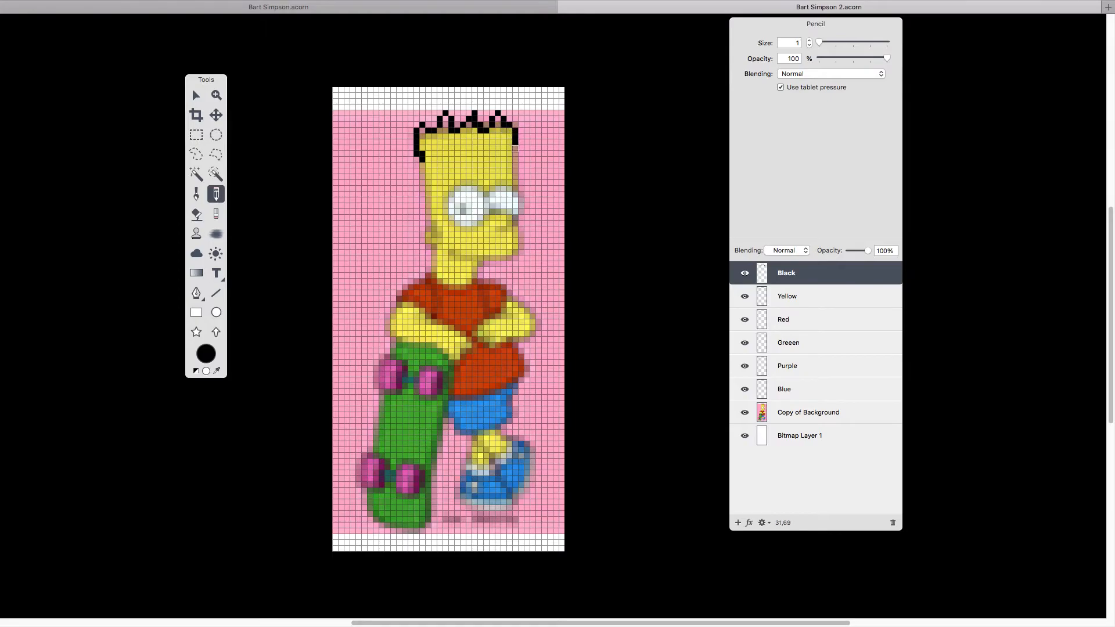
Step: Outline the front edge of the head down around the eye and extend the back edge downward in black
{"action": "left_click_drag", "start_coordinate": [515, 153], "coordinate": [515, 173]}
{"action": "left_click", "coordinate": [520, 211]}
{"action": "left_click", "coordinate": [515, 216]}
{"action": "left_click_drag", "start_coordinate": [423, 165], "coordinate": [422, 177]}
{"action": "left_click", "coordinate": [423, 183]}
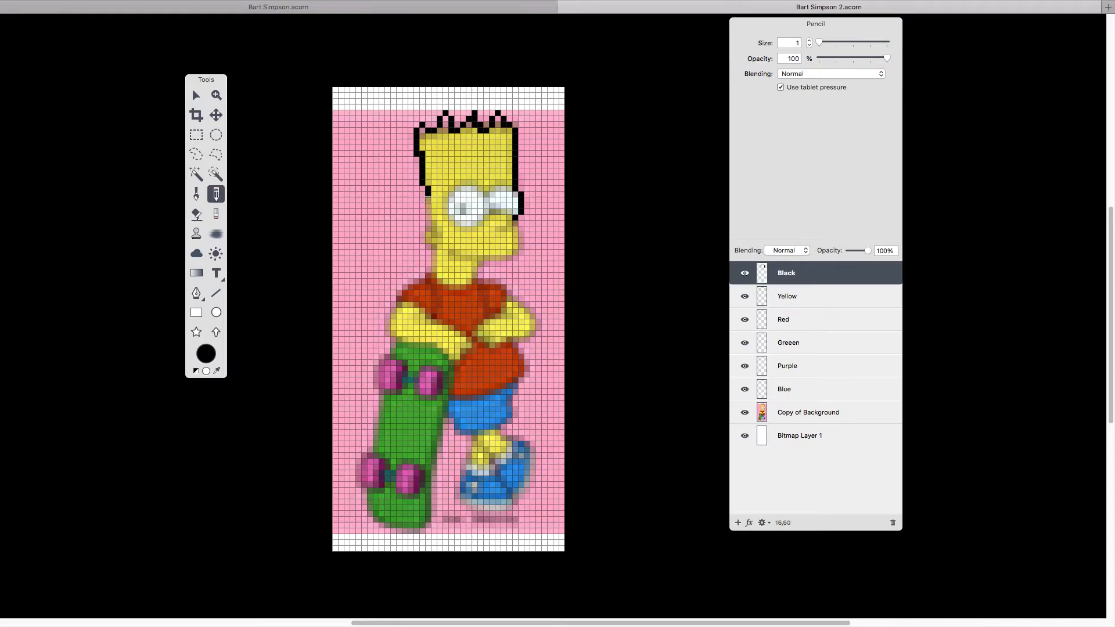
Step: Outline the back of the head, the ear and the neck in black, following the reference down to the collar
{"action": "left_click", "coordinate": [429, 201]}
{"action": "left_click", "coordinate": [429, 223]}
{"action": "left_click", "coordinate": [422, 235]}
{"action": "left_click", "coordinate": [427, 246]}
{"action": "left_click", "coordinate": [432, 271]}
{"action": "left_click", "coordinate": [433, 277]}
{"action": "left_click", "coordinate": [439, 282]}
{"action": "left_click", "coordinate": [446, 283]}
{"action": "left_click", "coordinate": [451, 286]}
{"action": "left_click", "coordinate": [457, 286]}
{"action": "left_click", "coordinate": [463, 286]}
{"action": "left_click", "coordinate": [469, 283]}
{"action": "left_click", "coordinate": [477, 274]}
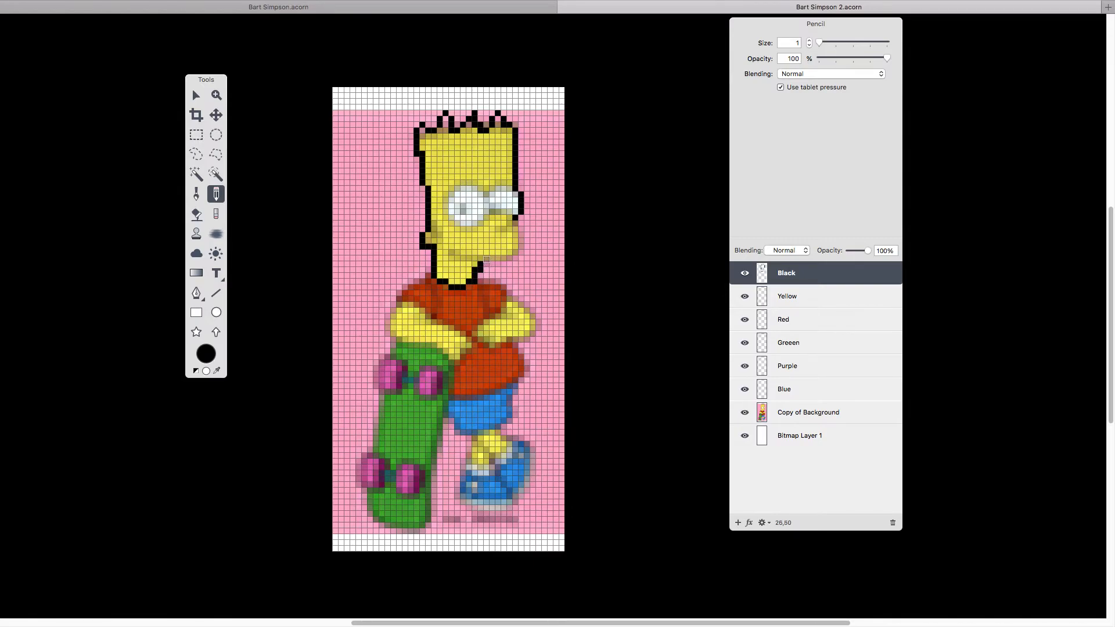
Step: Outline the chin and mouth in black to close the head outline
{"action": "left_click", "coordinate": [487, 258]}
{"action": "left_click", "coordinate": [492, 258]}
{"action": "left_click", "coordinate": [510, 259]}
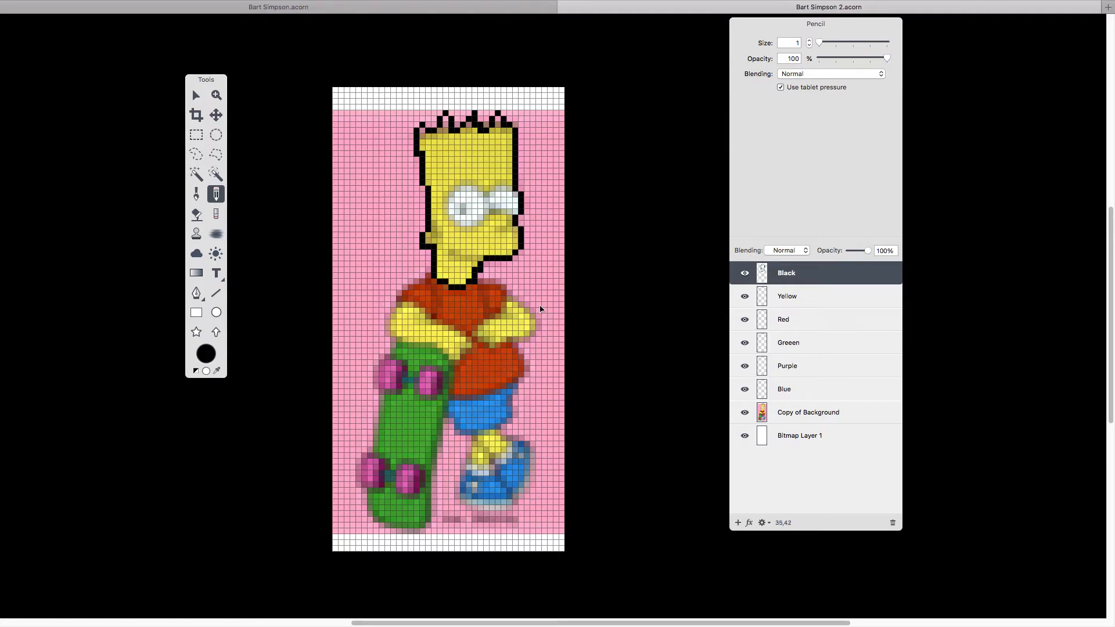
Step: Preview the head outline by briefly hiding the Copy of Background layer
{"action": "scroll", "coordinate": [540, 309], "scroll_direction": "down", "scroll_amount": 5}
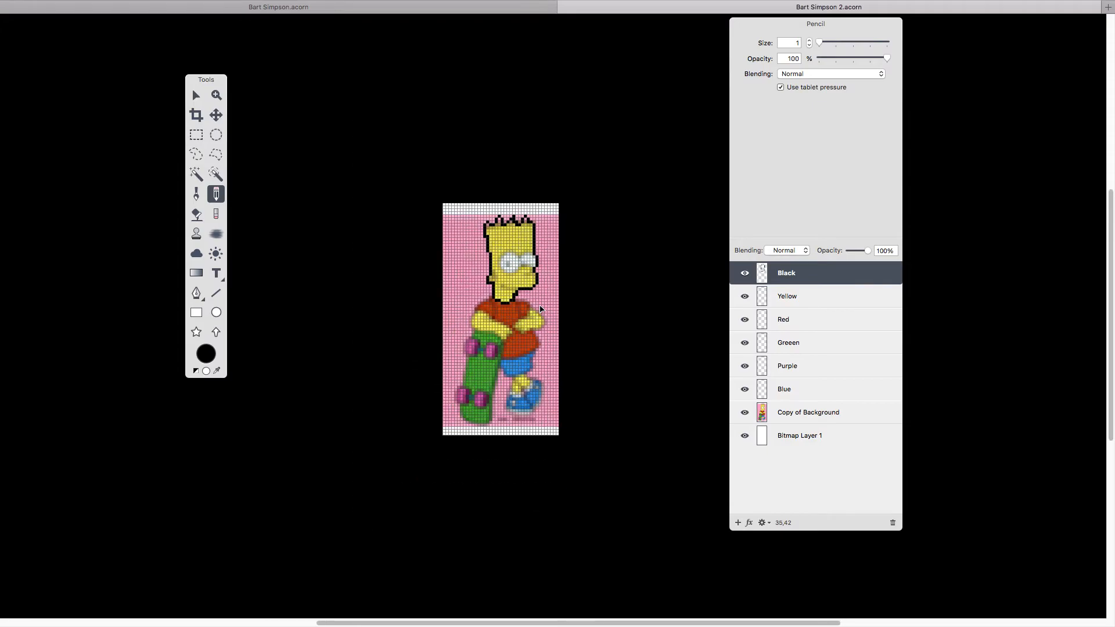
{"action": "scroll", "coordinate": [540, 309], "scroll_direction": "up", "scroll_amount": 4}
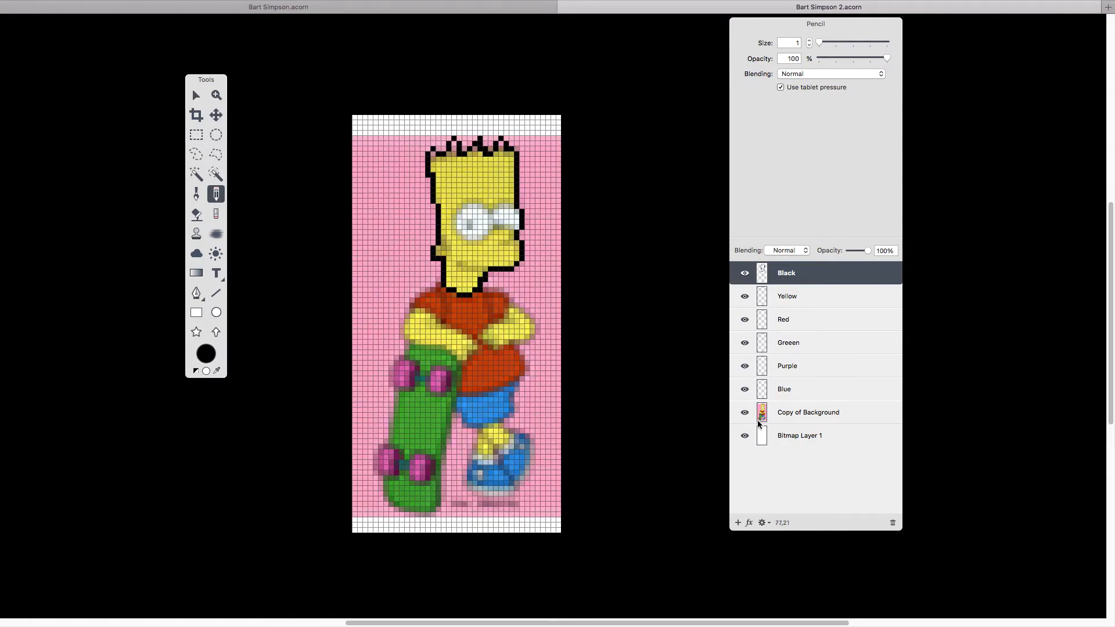
{"action": "left_click", "coordinate": [744, 413]}
{"action": "left_click", "coordinate": [744, 412]}
Step: Select the Yellow layer and sample the yellow of Bart's head as the drawing color
{"action": "left_click", "coordinate": [799, 298]}
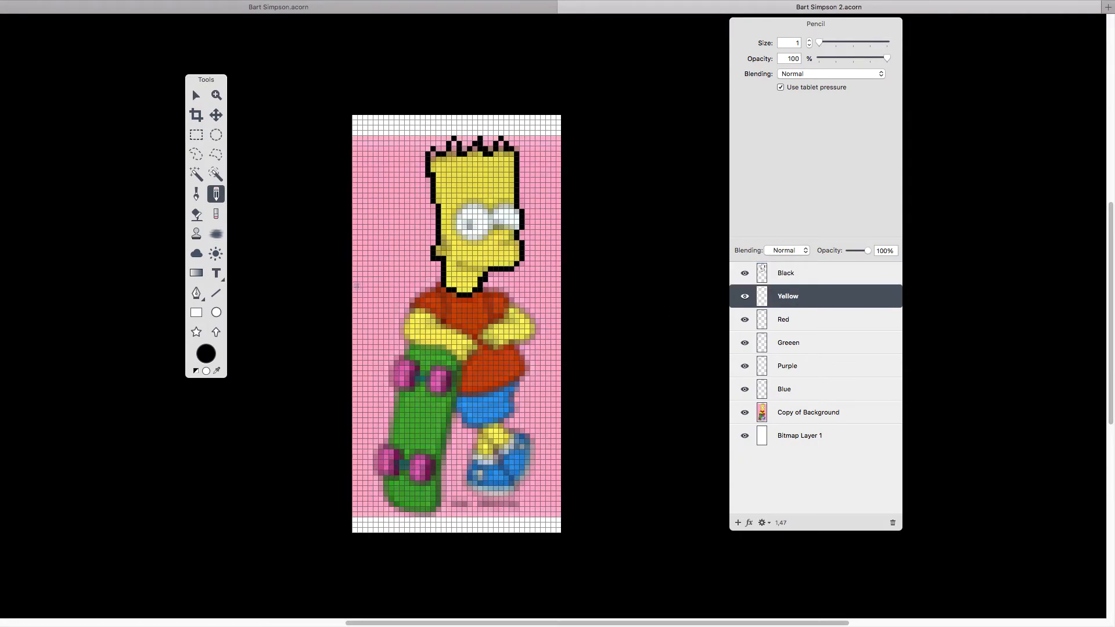
{"action": "left_click", "coordinate": [218, 372]}
{"action": "left_click", "coordinate": [482, 183]}
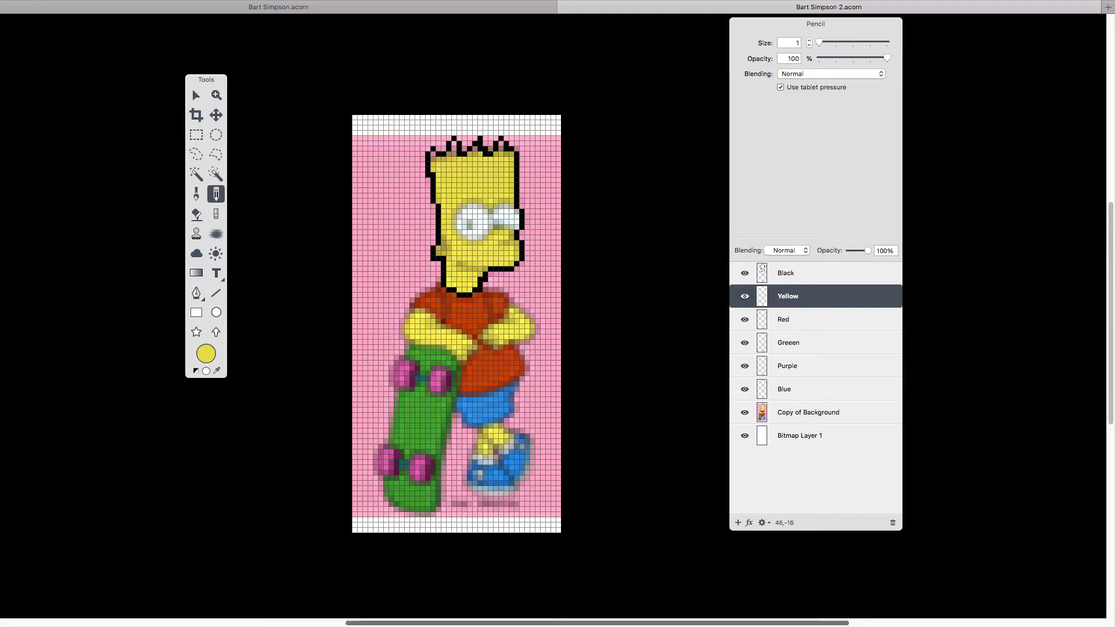
{"action": "left_click", "coordinate": [689, 607]}
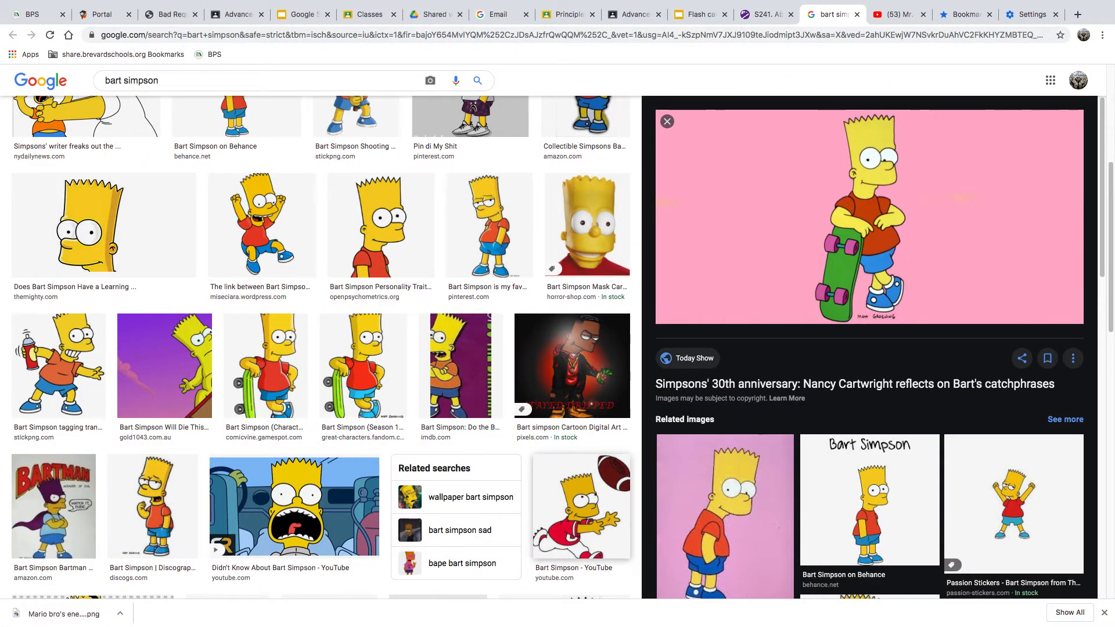
{"action": "mouse_move", "coordinate": [573, 622]}
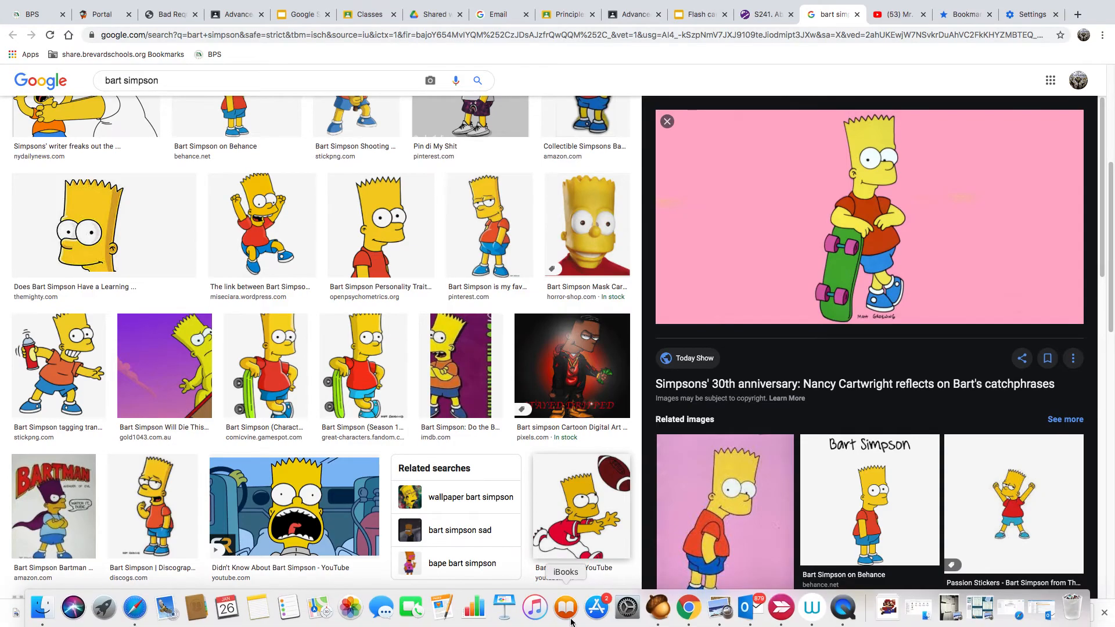
{"action": "left_click", "coordinate": [652, 608]}
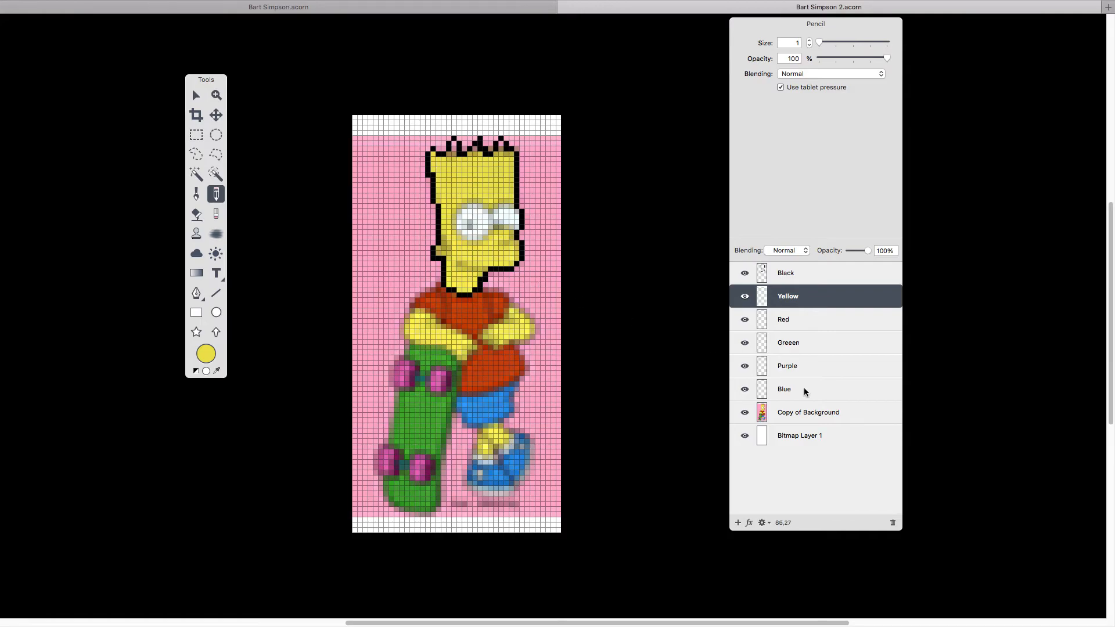
Step: Set the Copy of Background layer's opacity to 73%
{"action": "left_click", "coordinate": [802, 415]}
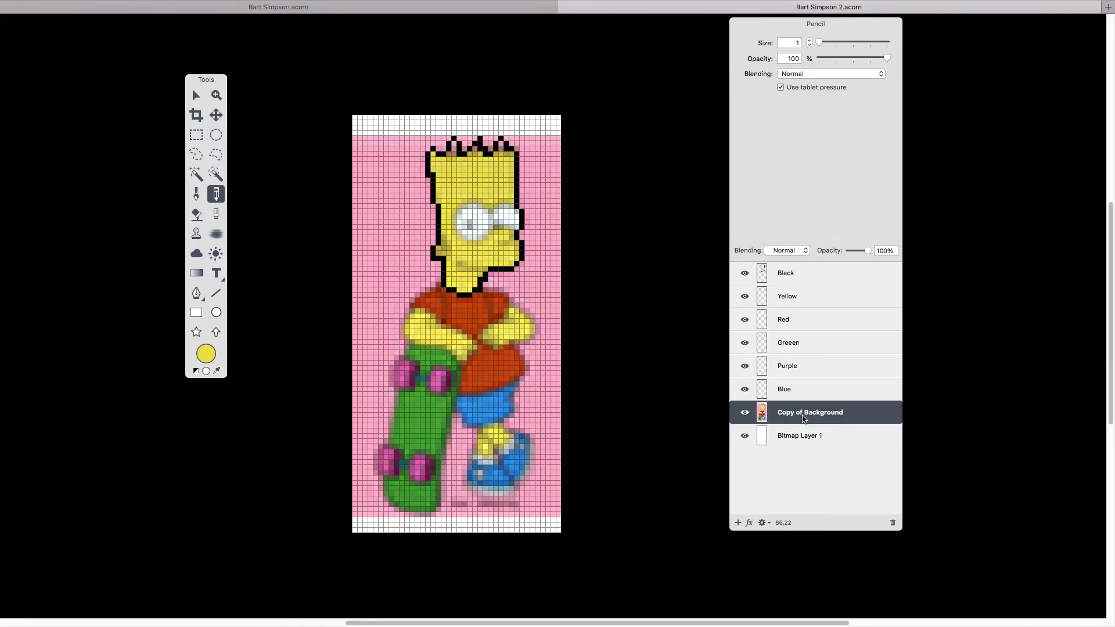
{"action": "left_click_drag", "start_coordinate": [867, 249], "coordinate": [855, 253]}
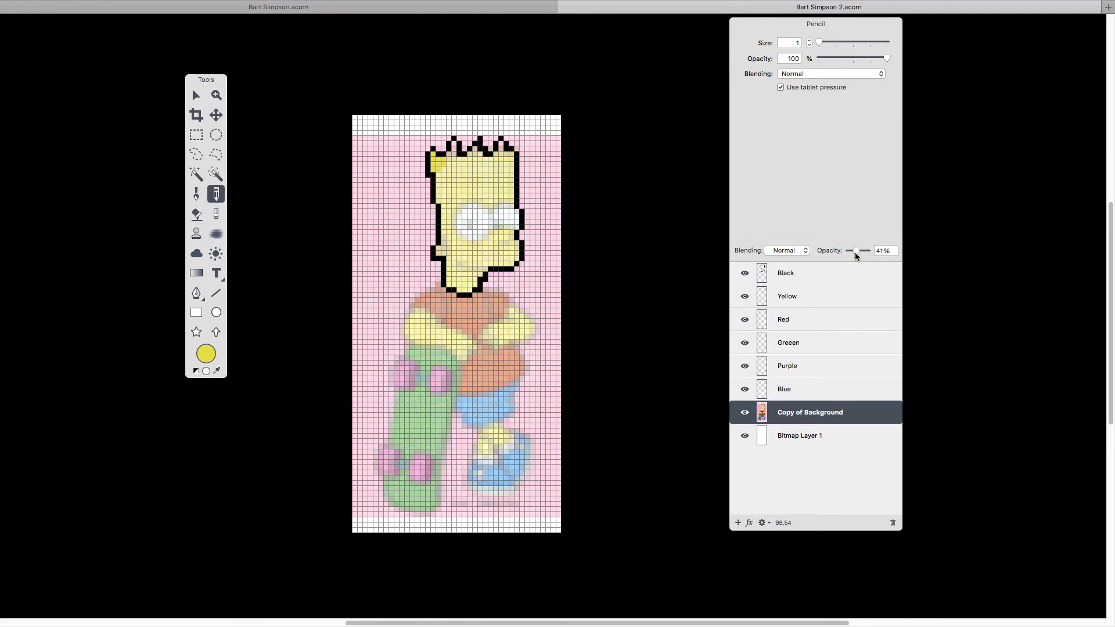
{"action": "left_click", "coordinate": [744, 414]}
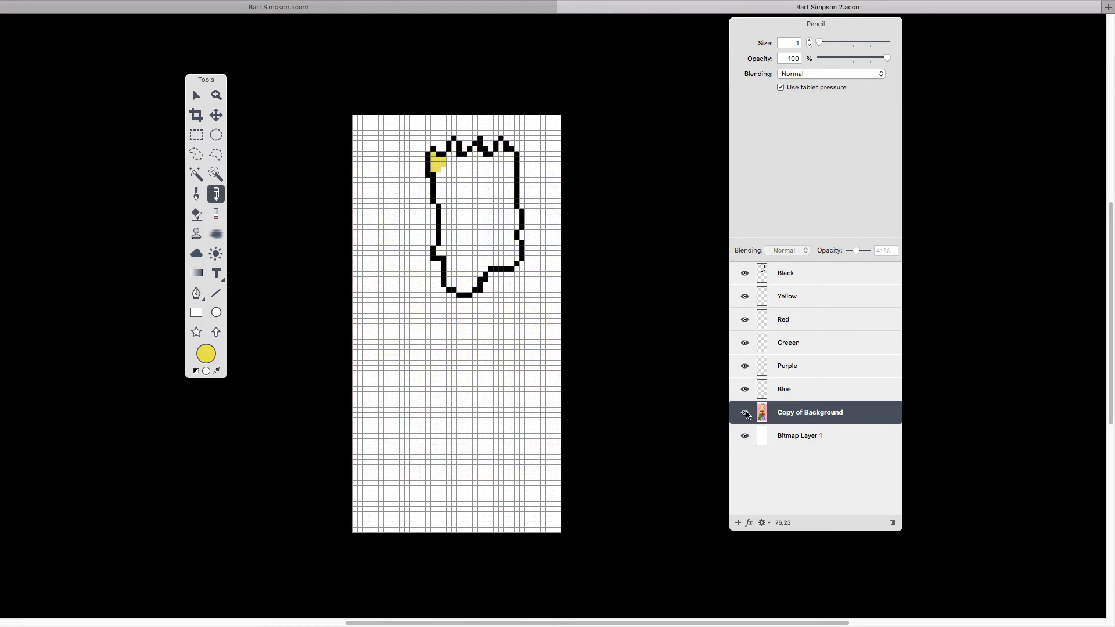
{"action": "left_click", "coordinate": [744, 413]}
{"action": "left_click_drag", "start_coordinate": [856, 248], "coordinate": [862, 249]}
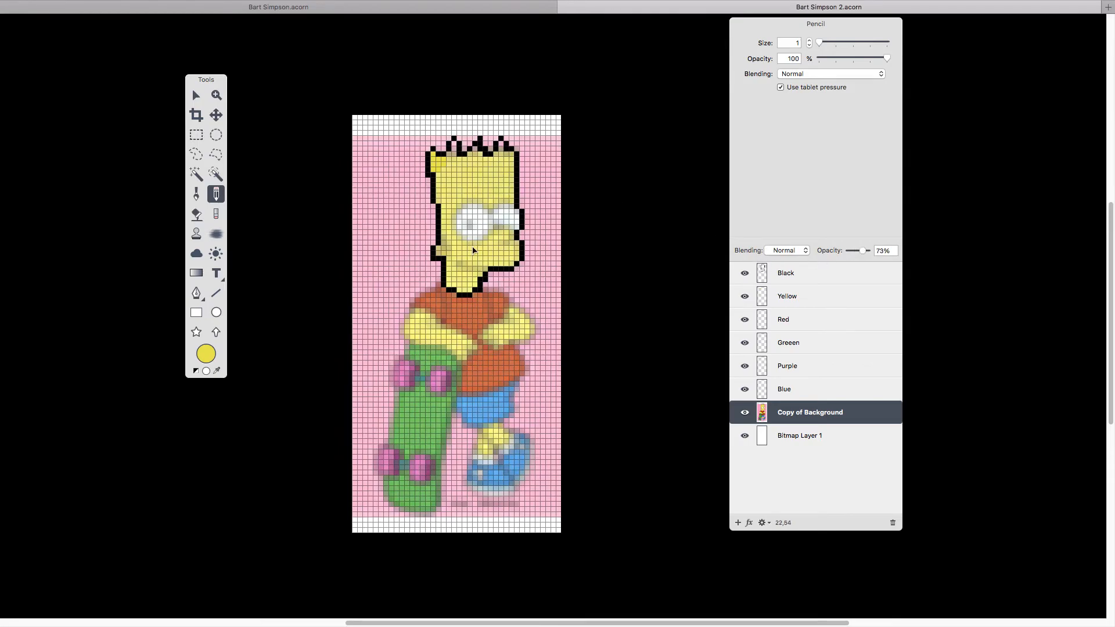
Step: Choose the Lemon yellow as the drawing color and select the Yellow layer
{"action": "key", "text": "super+equal"}
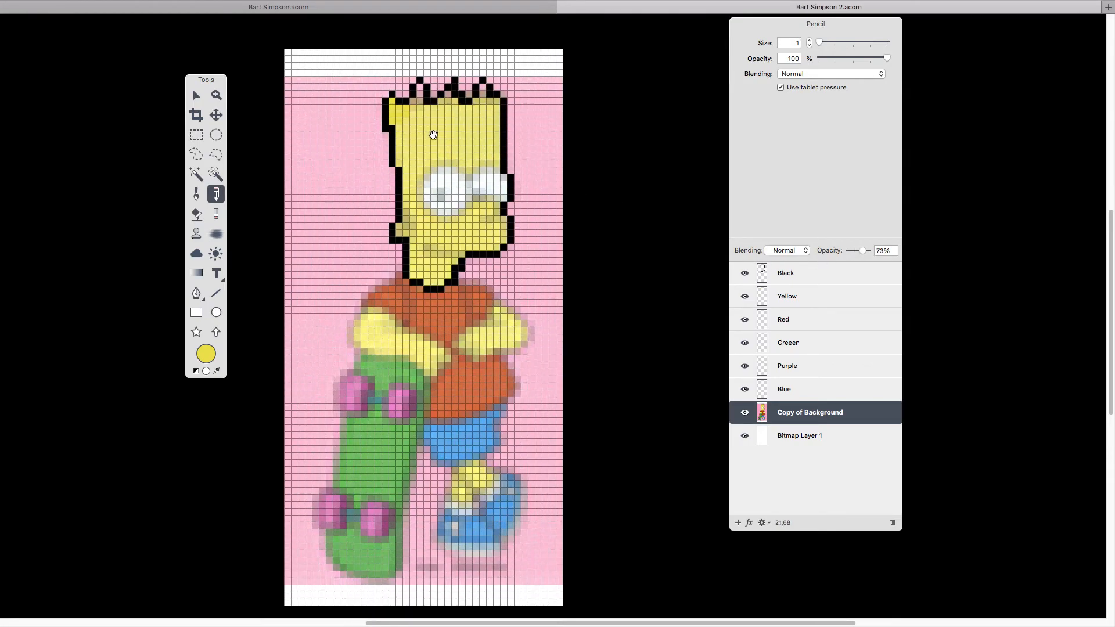
{"action": "scroll", "coordinate": [434, 134], "scroll_direction": "up", "scroll_amount": 2}
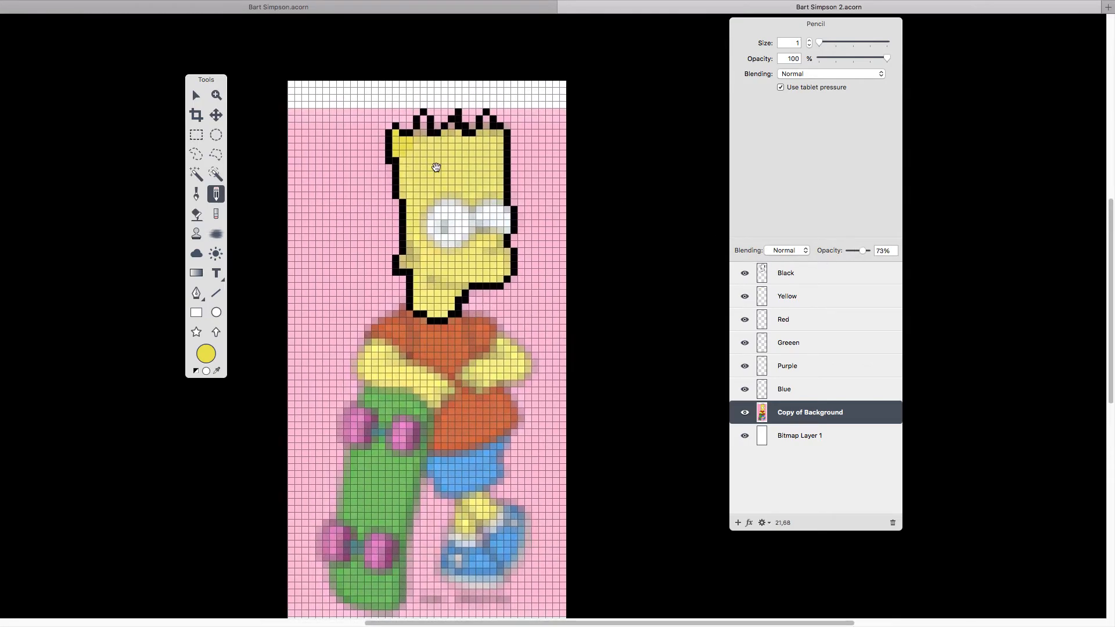
{"action": "left_click", "coordinate": [206, 354]}
{"action": "left_click", "coordinate": [37, 468]}
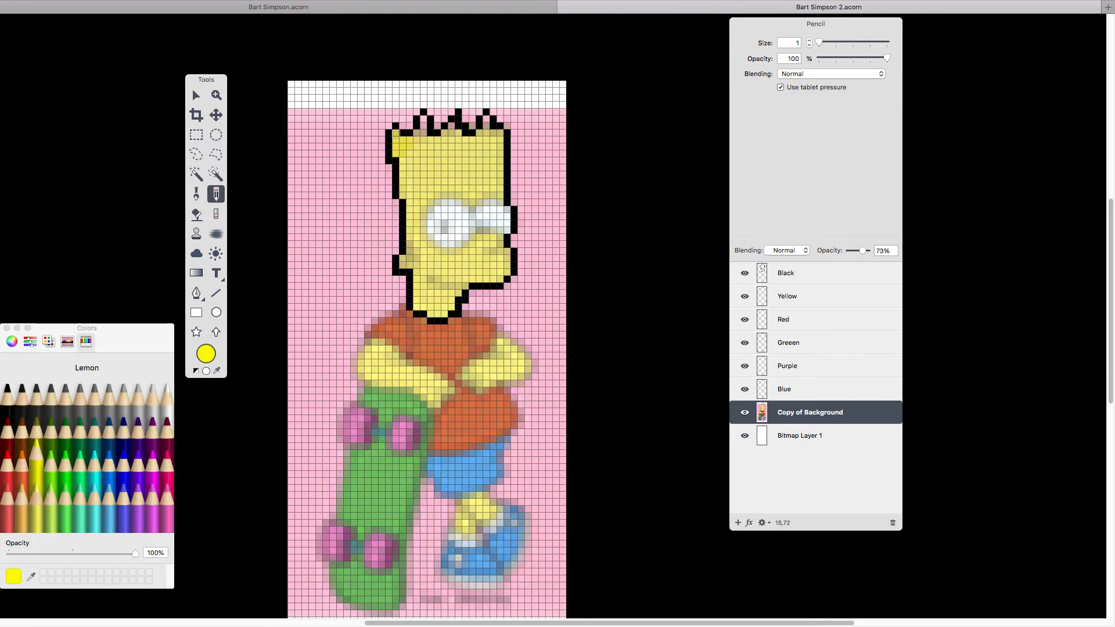
{"action": "left_click", "coordinate": [789, 296]}
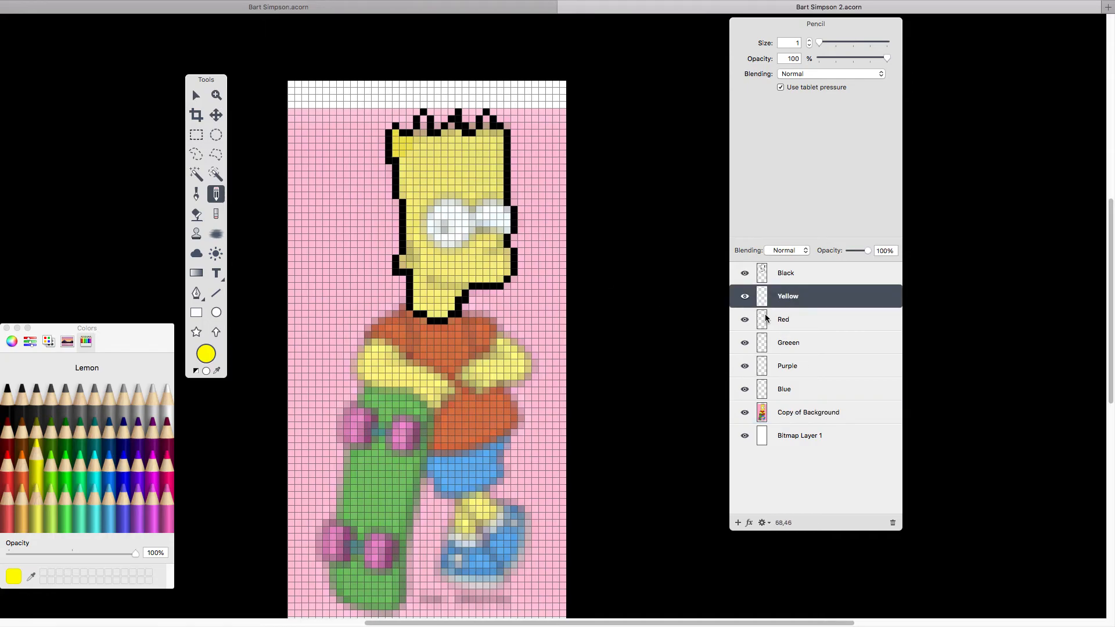
Step: Paint the top rows of Bart's head and the insides of the hair spikes in yellow with the Pencil
{"action": "left_click", "coordinate": [395, 133]}
{"action": "left_click", "coordinate": [395, 139]}
{"action": "left_click", "coordinate": [402, 140]}
{"action": "left_click", "coordinate": [410, 140]}
{"action": "left_click_drag", "start_coordinate": [397, 146], "coordinate": [503, 148]}
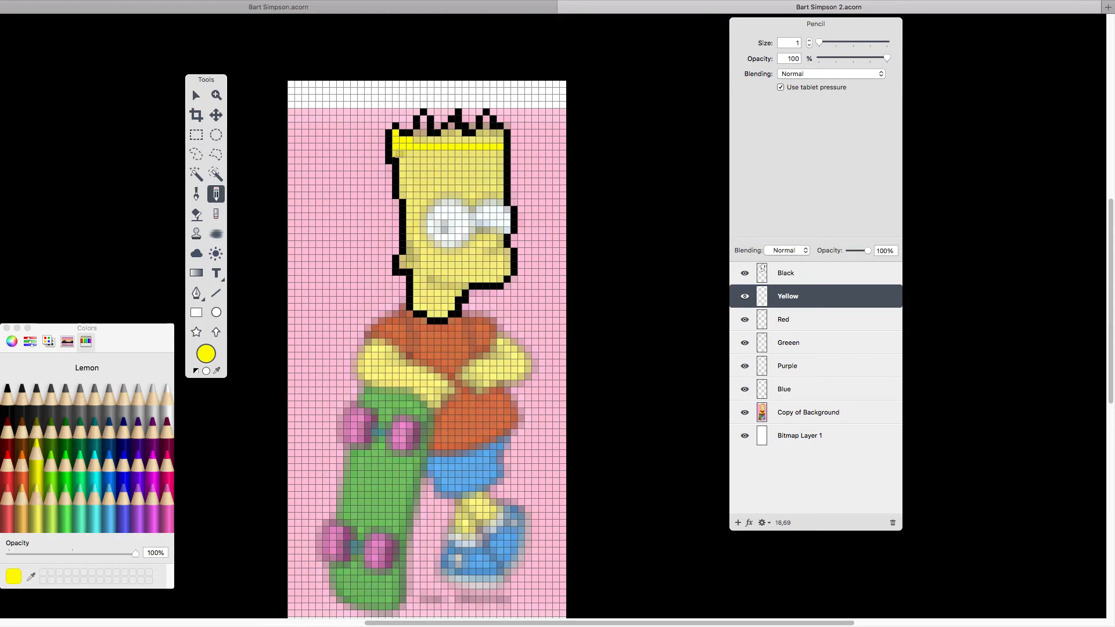
{"action": "left_click_drag", "start_coordinate": [416, 153], "coordinate": [500, 153]}
{"action": "left_click_drag", "start_coordinate": [417, 141], "coordinate": [423, 120]}
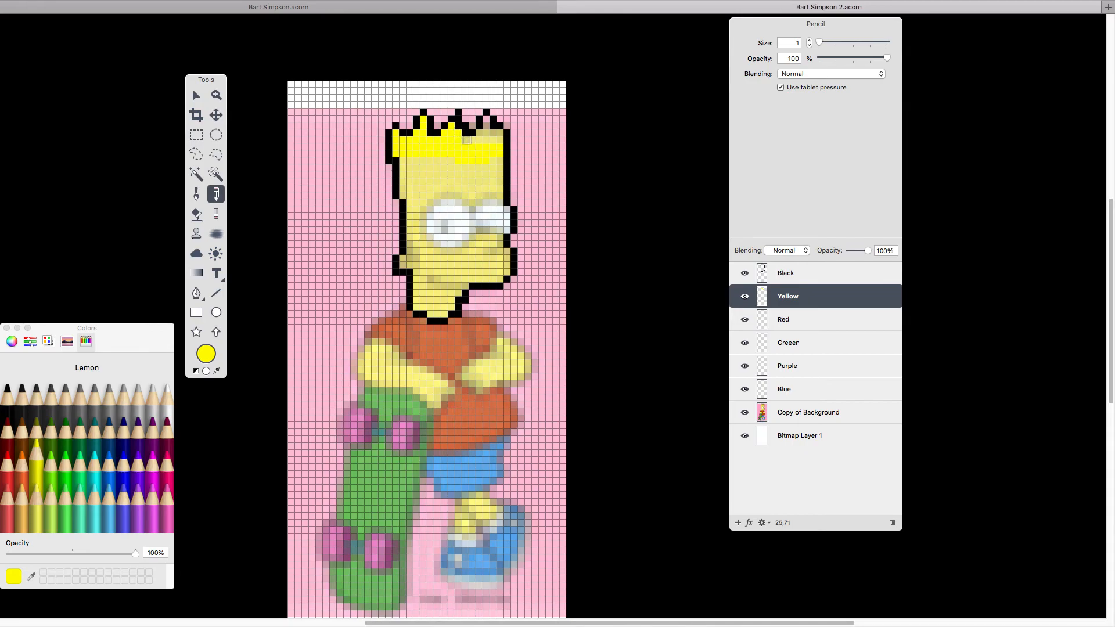
{"action": "left_click_drag", "start_coordinate": [479, 137], "coordinate": [486, 122]}
Step: Preview the artwork by toggling the visibility of the Copy of Background, Yellow and Black layers
{"action": "left_click", "coordinate": [745, 412]}
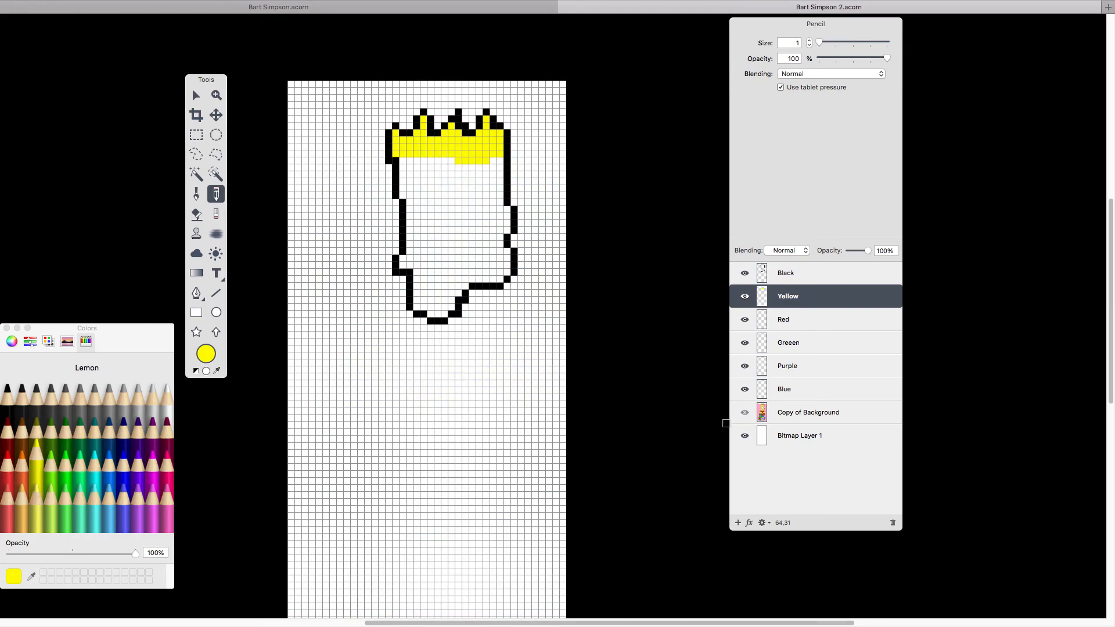
{"action": "scroll", "coordinate": [524, 270], "scroll_direction": "down", "scroll_amount": 3}
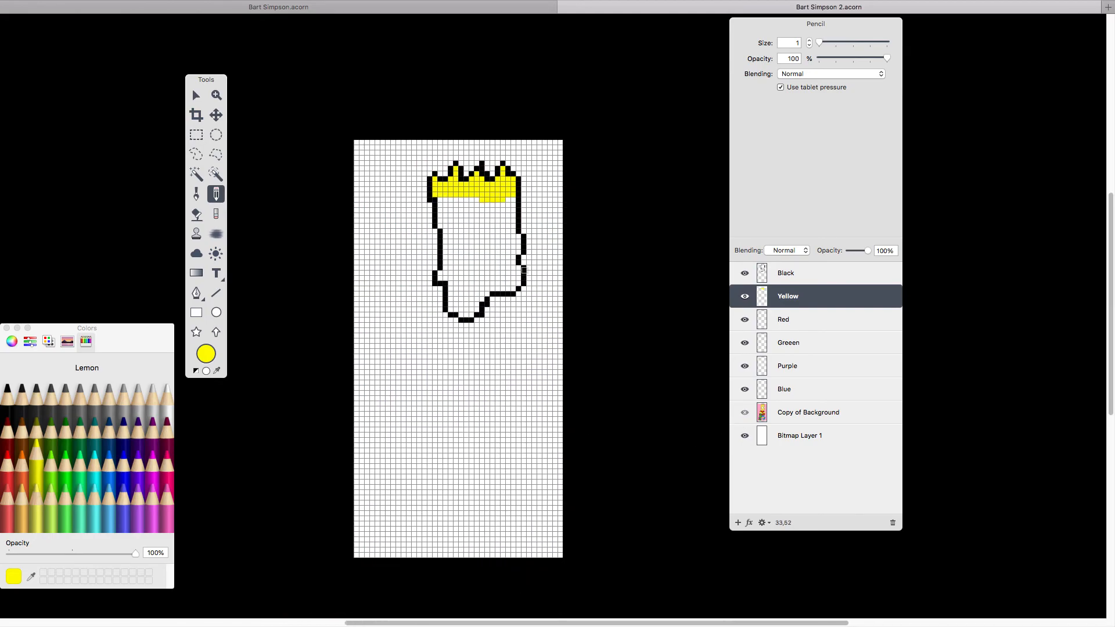
{"action": "left_click", "coordinate": [746, 413]}
{"action": "left_click", "coordinate": [745, 296]}
{"action": "left_click", "coordinate": [744, 273]}
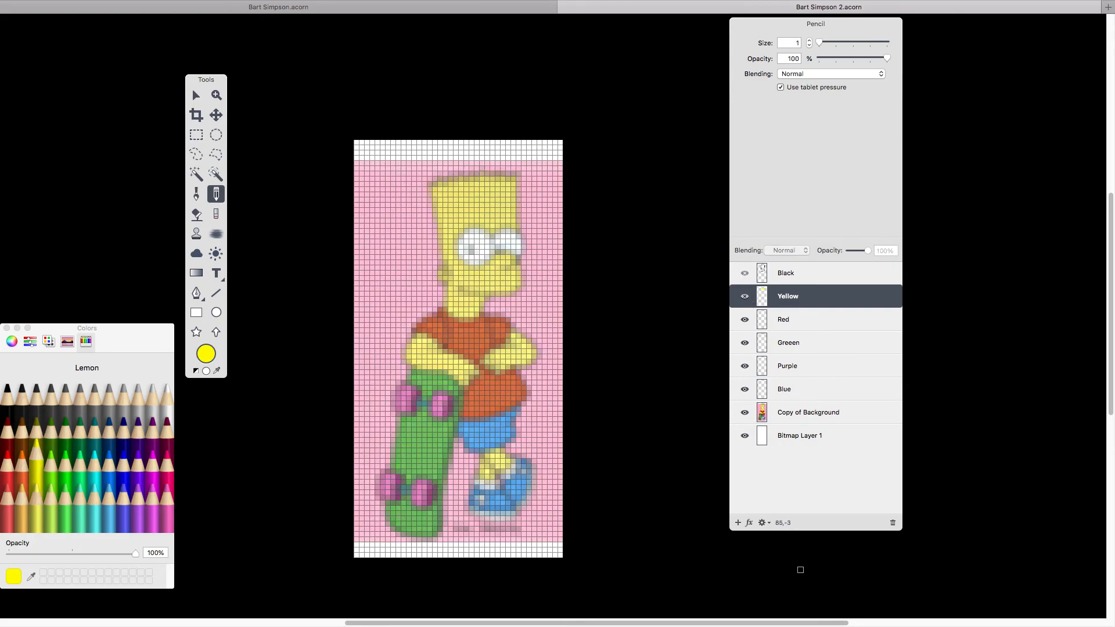
{"action": "left_click", "coordinate": [745, 273]}
{"action": "left_click", "coordinate": [744, 296]}
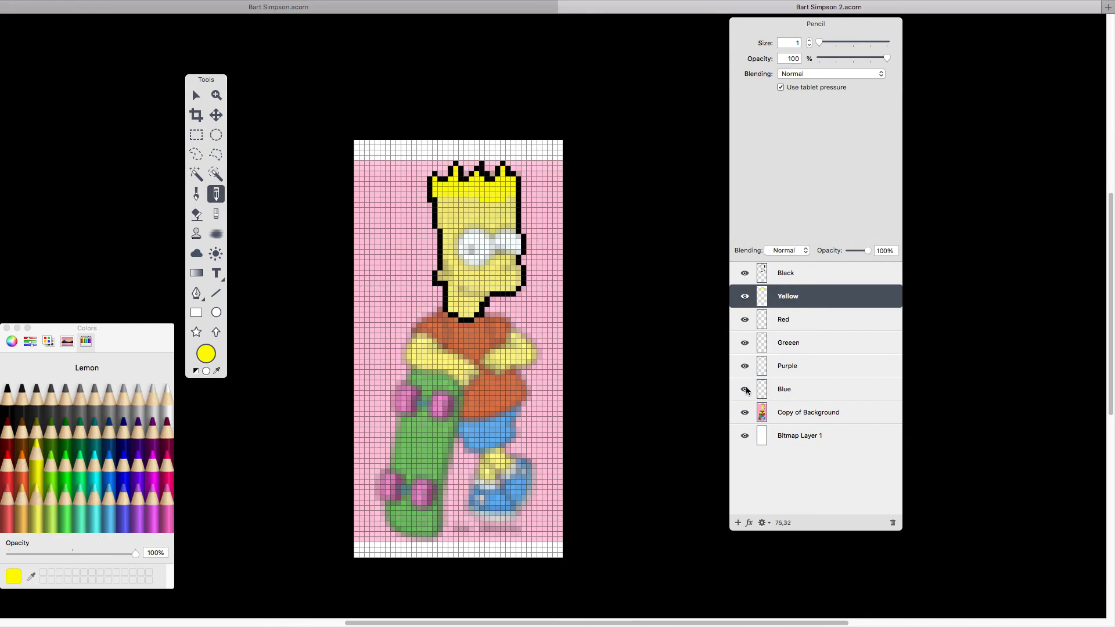
Step: Examine the example outline in Bart Simpson.acorn with its Copy of Background layer hidden and return to Bart Simpson 2.acorn
{"action": "left_click", "coordinate": [430, 8]}
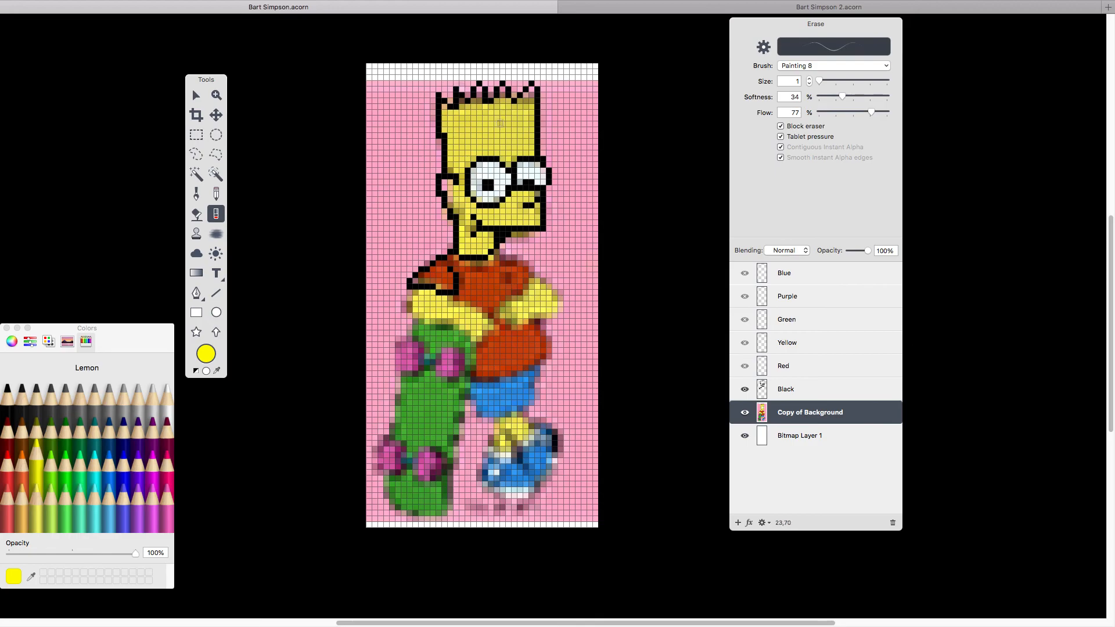
{"action": "left_click", "coordinate": [745, 413]}
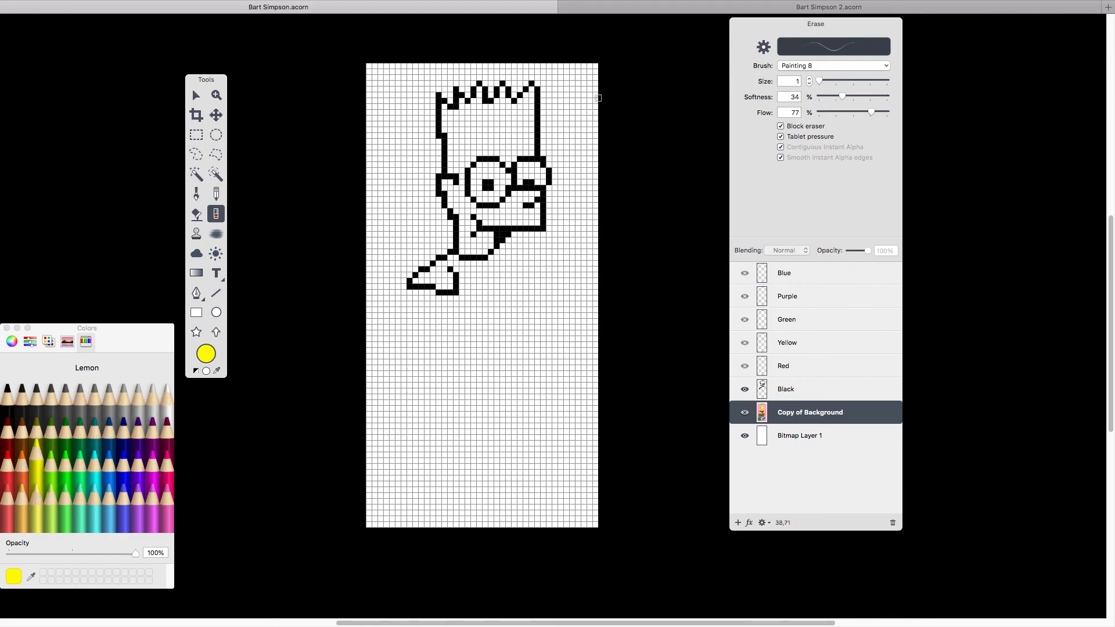
{"action": "left_click", "coordinate": [653, 11]}
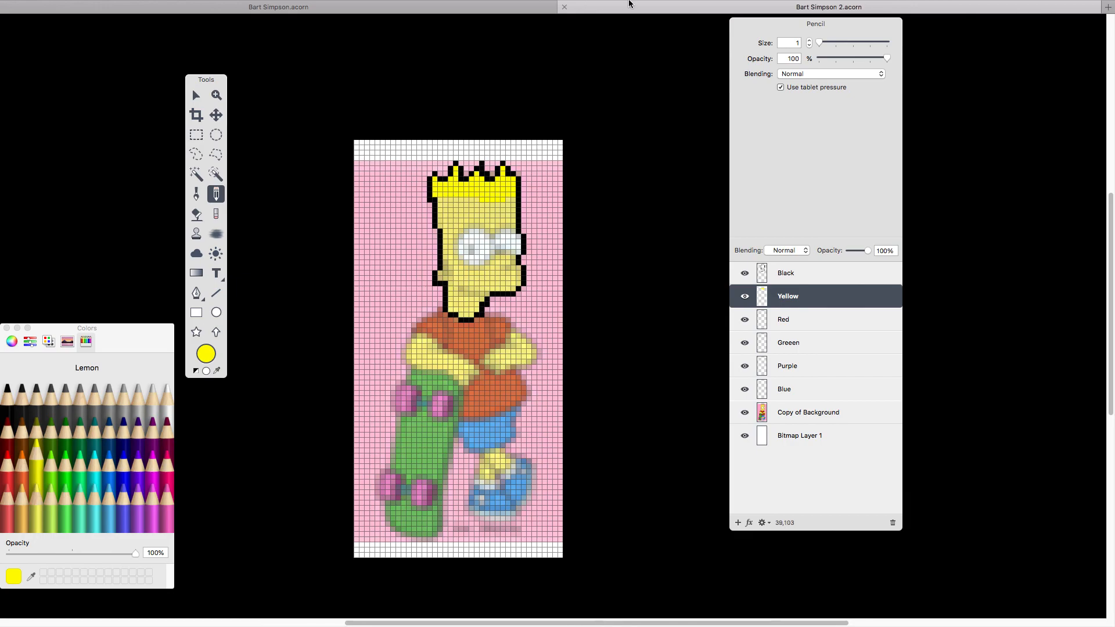
{"action": "mouse_move", "coordinate": [630, 2]}
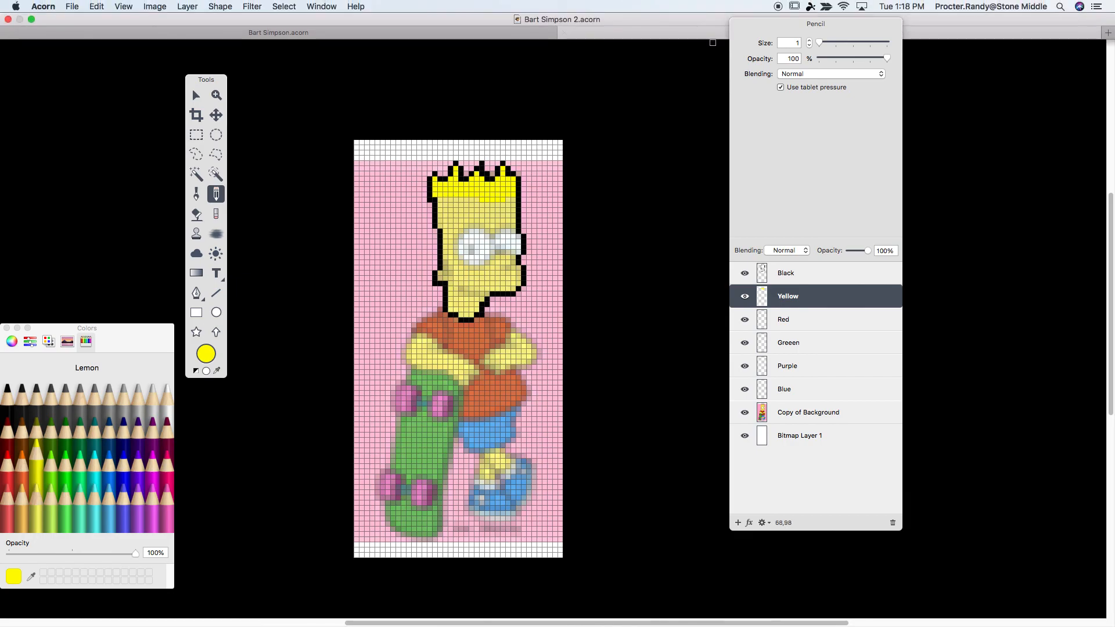